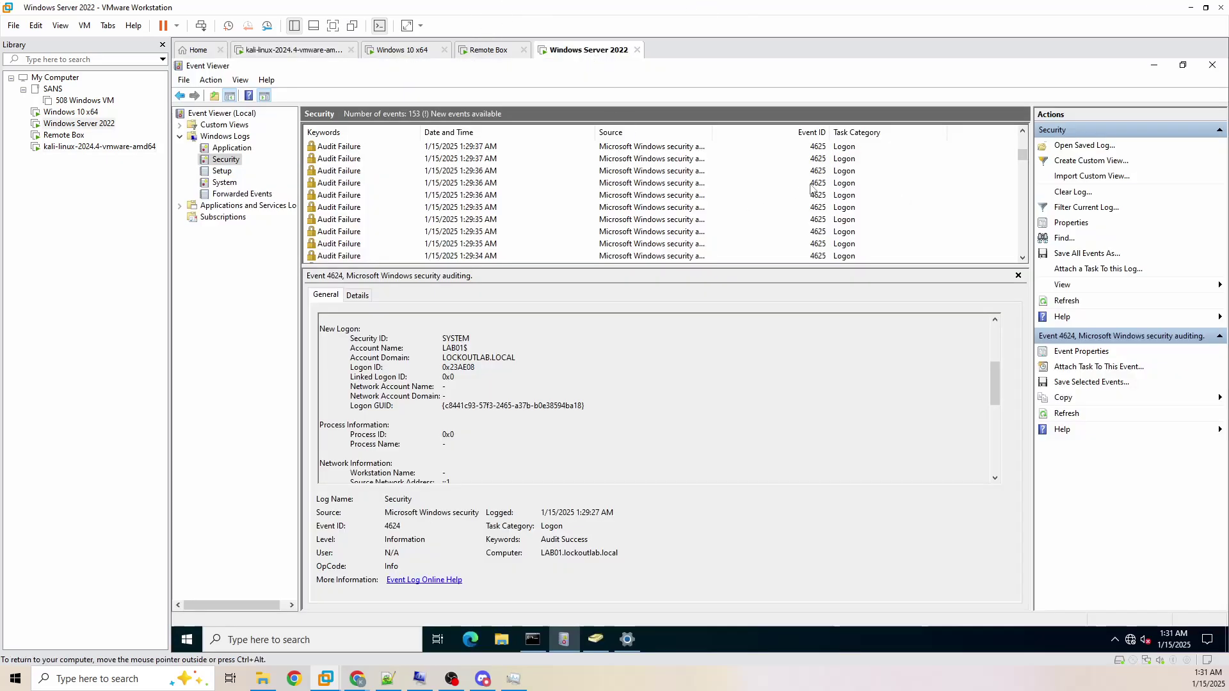
Step: Examine the oldest failed logon event (4625, 1:28:44 AM) for its account name, source network address and authentication details
scroll(812, 189, down, 10)
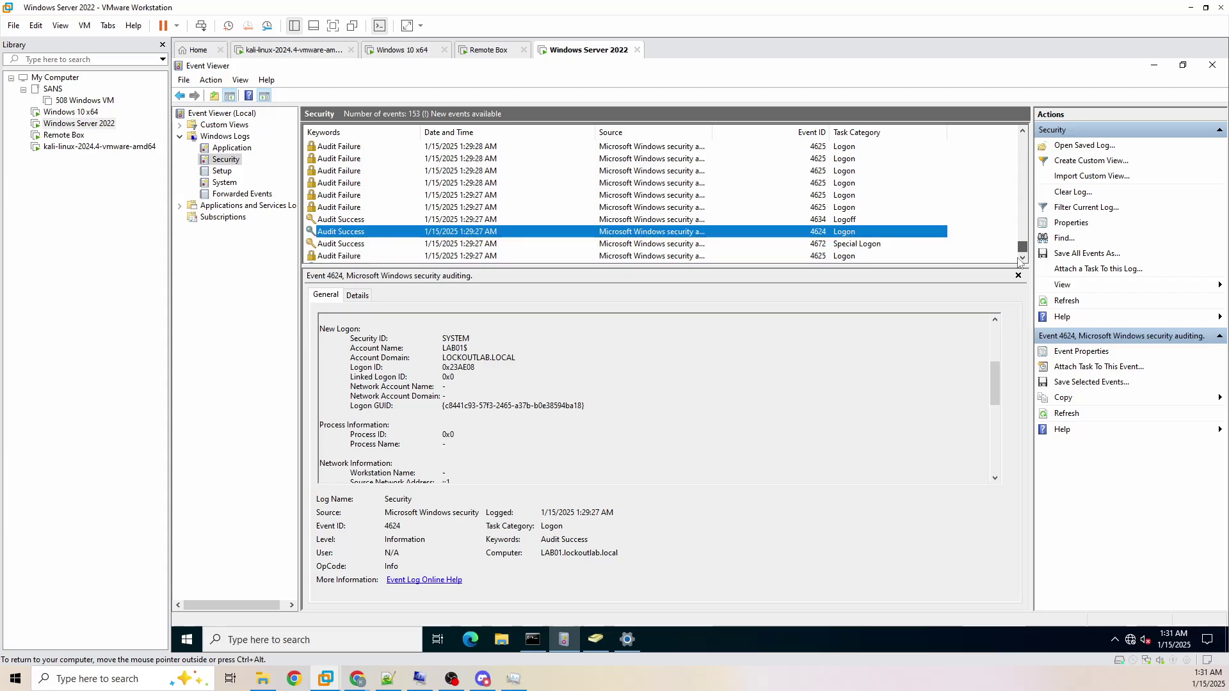
scroll(1018, 263, down, 5)
click(640, 244)
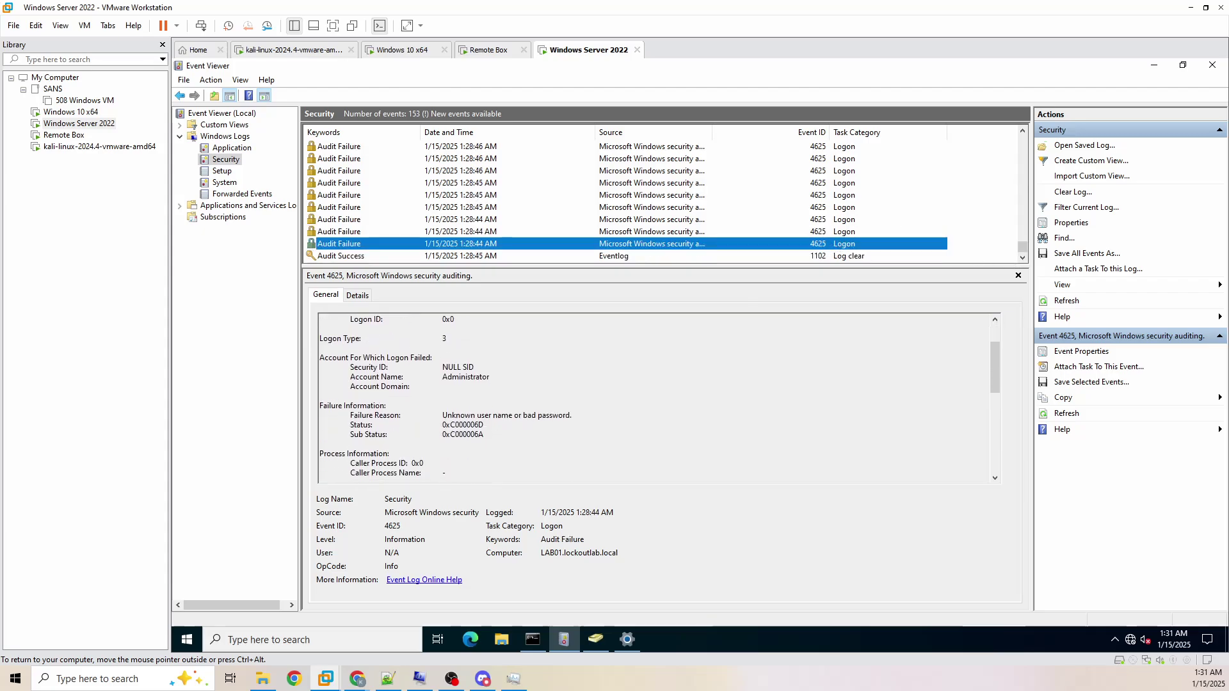
double_click(466, 377)
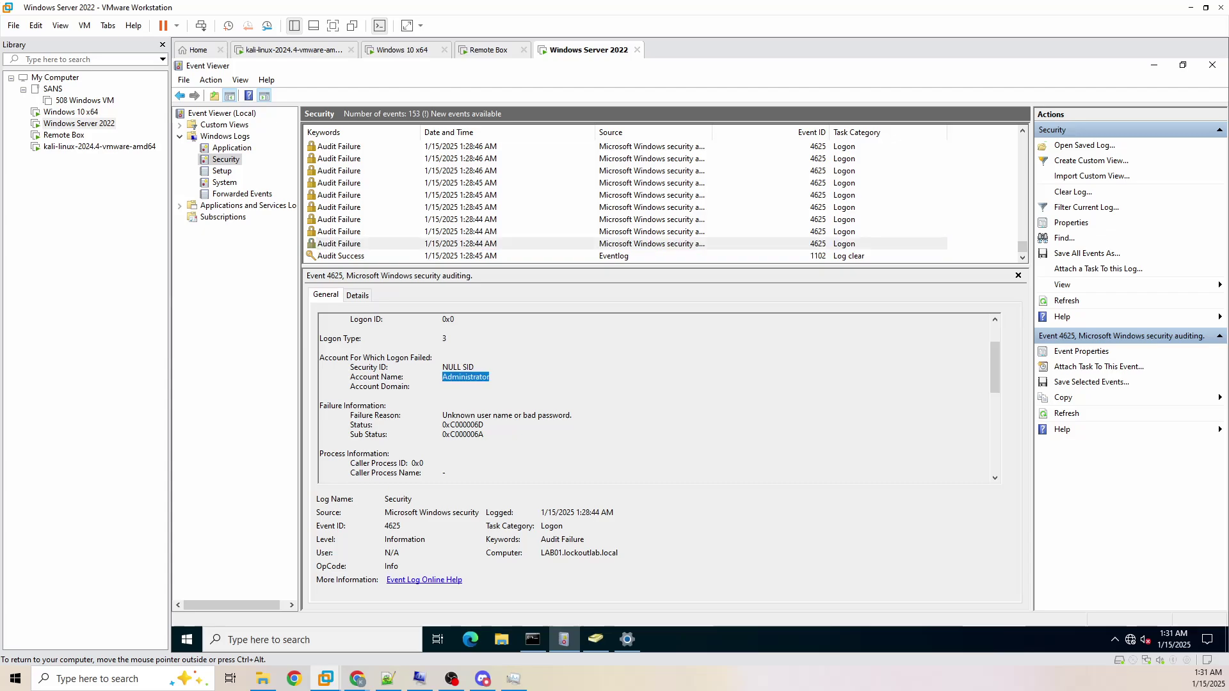
scroll(656, 397, down, 2)
double_click(459, 453)
click(442, 453)
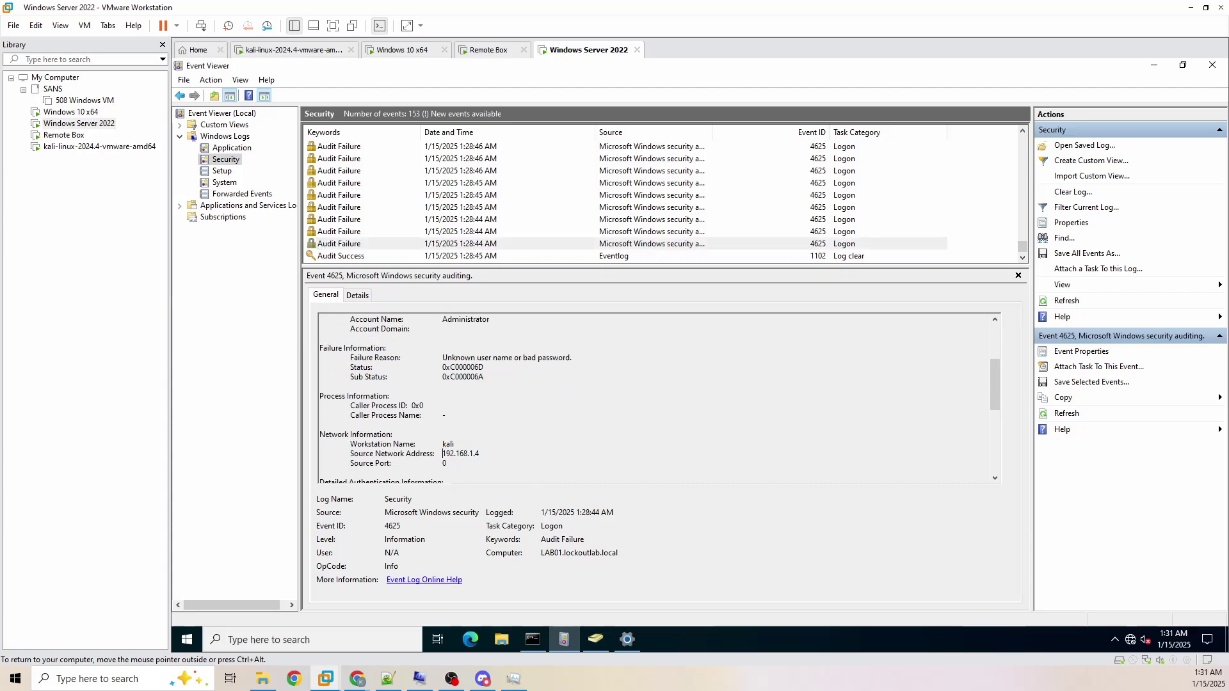
scroll(656, 397, down, 4)
drag(320, 377, 477, 387)
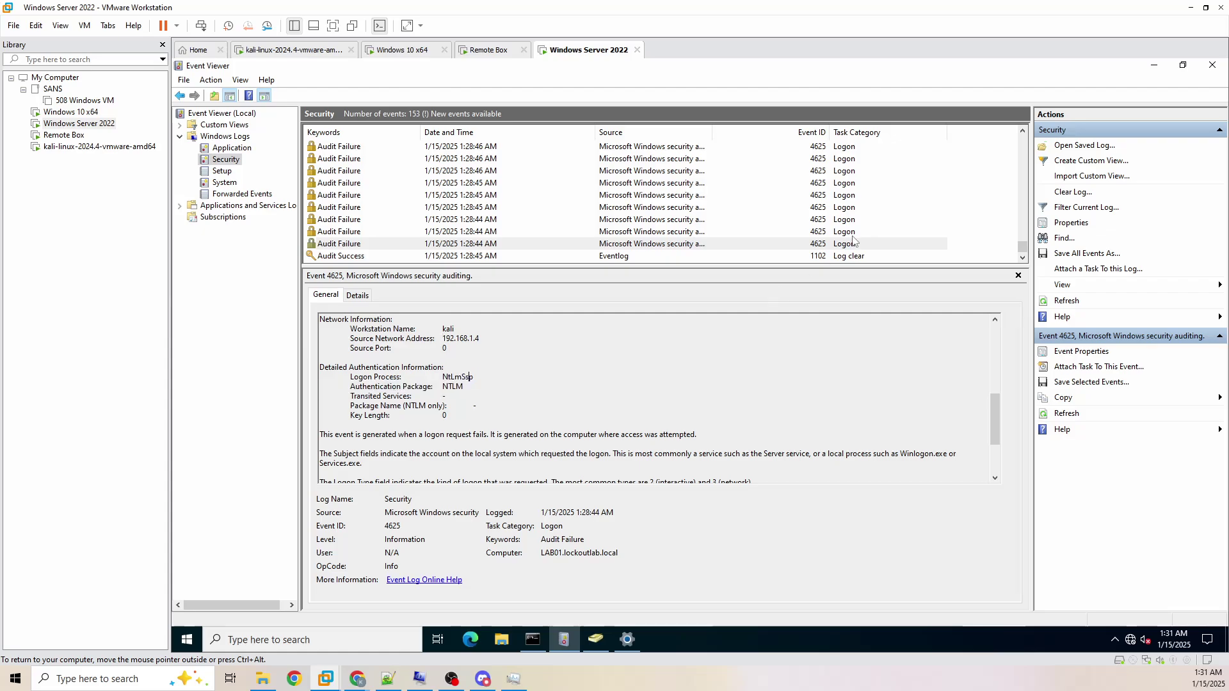
Step: Check the failed logon events at 1:28:47 and 1:28:48 AM for the targeted account and network information
scroll(752, 237, up, 2)
click(752, 231)
scroll(512, 397, down, 6)
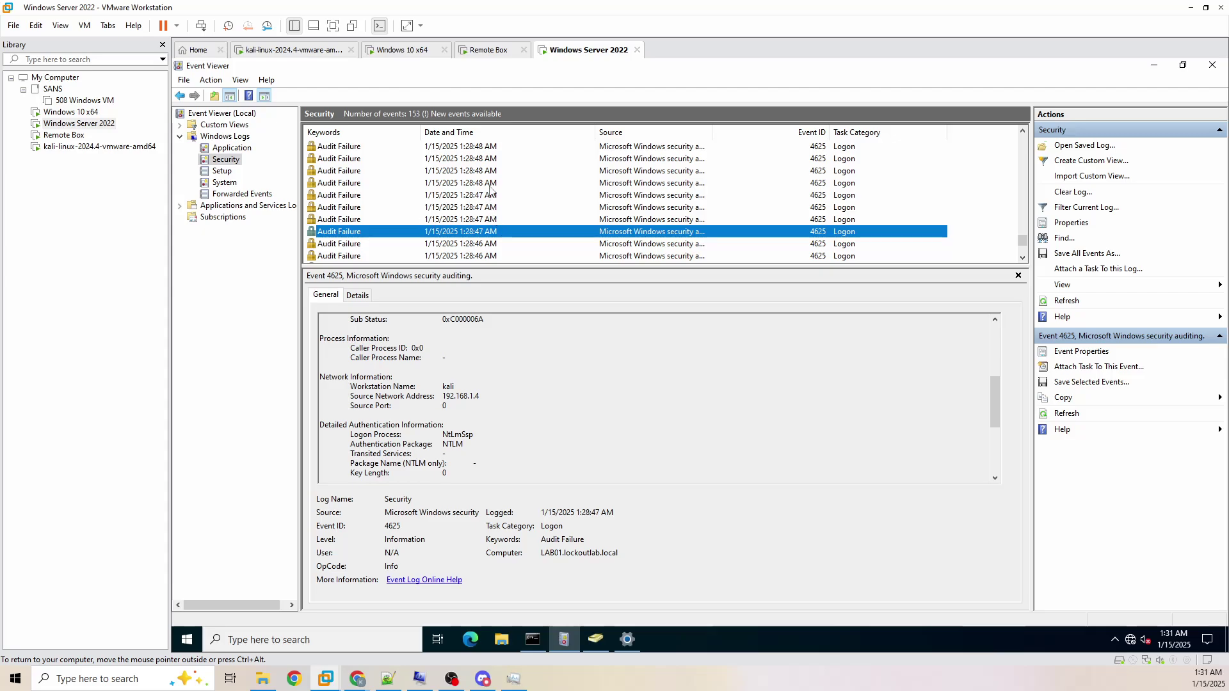
scroll(499, 179, up, 1)
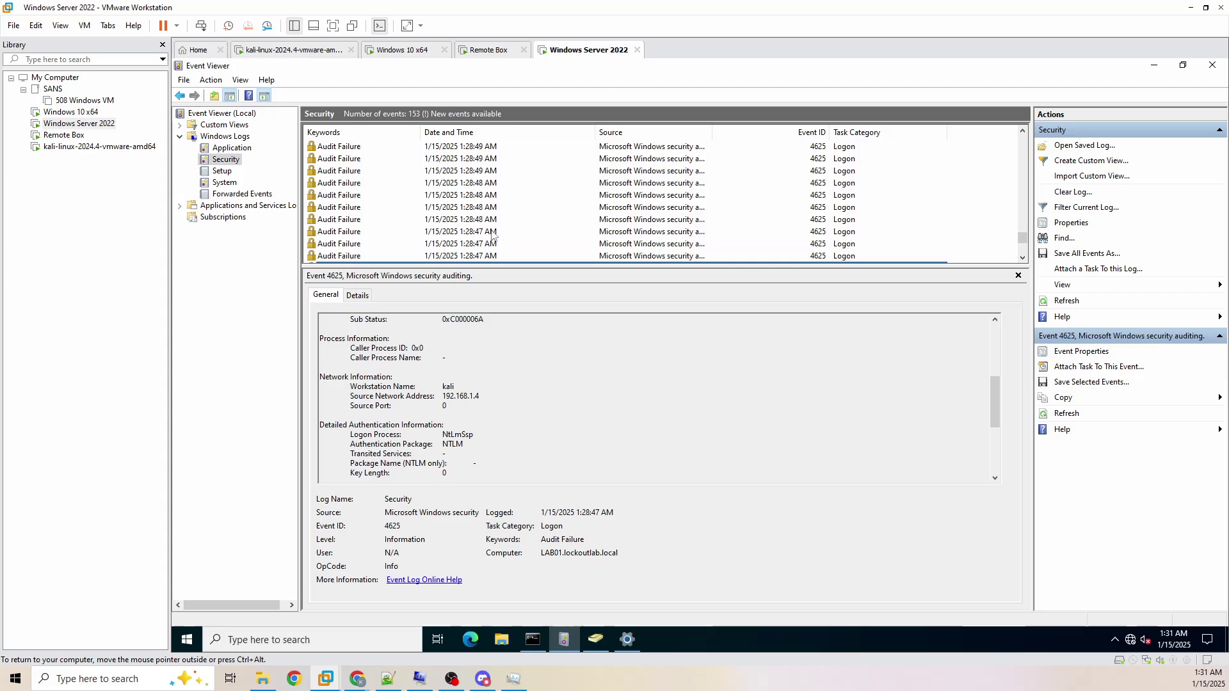
click(488, 212)
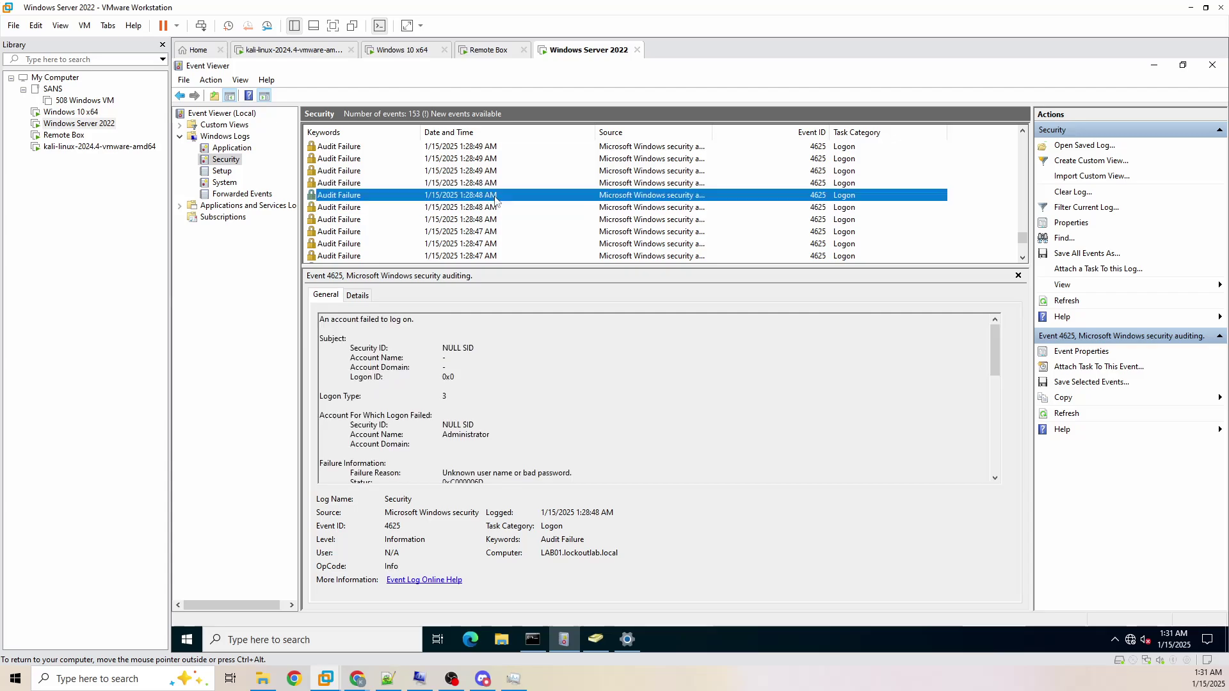
click(492, 183)
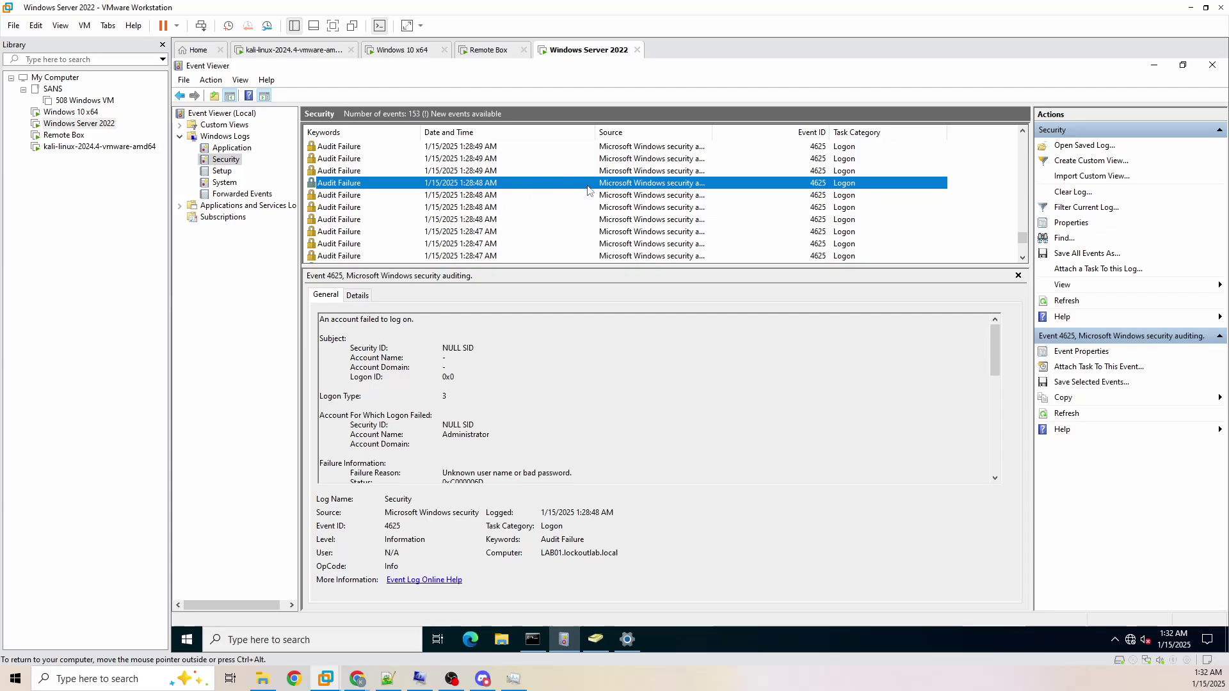
Step: Inspect the 4625 events logged at 1:28:49 AM for account, failure reason and source workstation
scroll(592, 192, up, 4)
scroll(607, 202, down, 3)
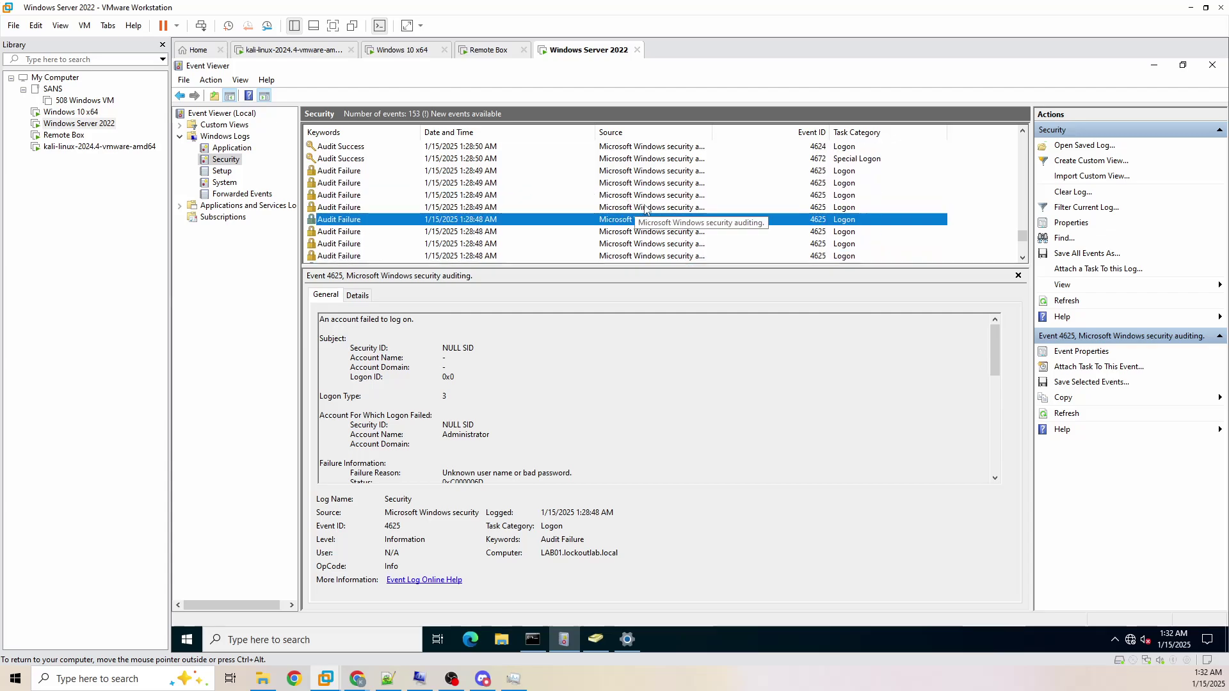
click(644, 208)
scroll(653, 397, down, 5)
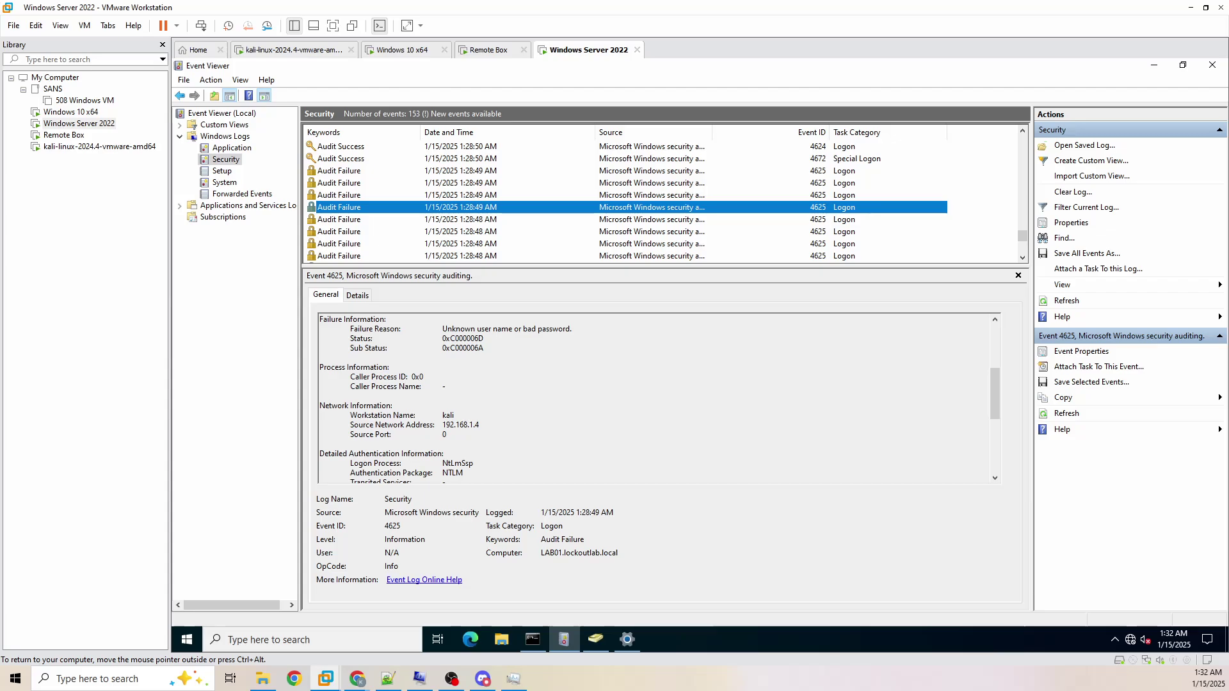
scroll(653, 397, up, 2)
click(773, 171)
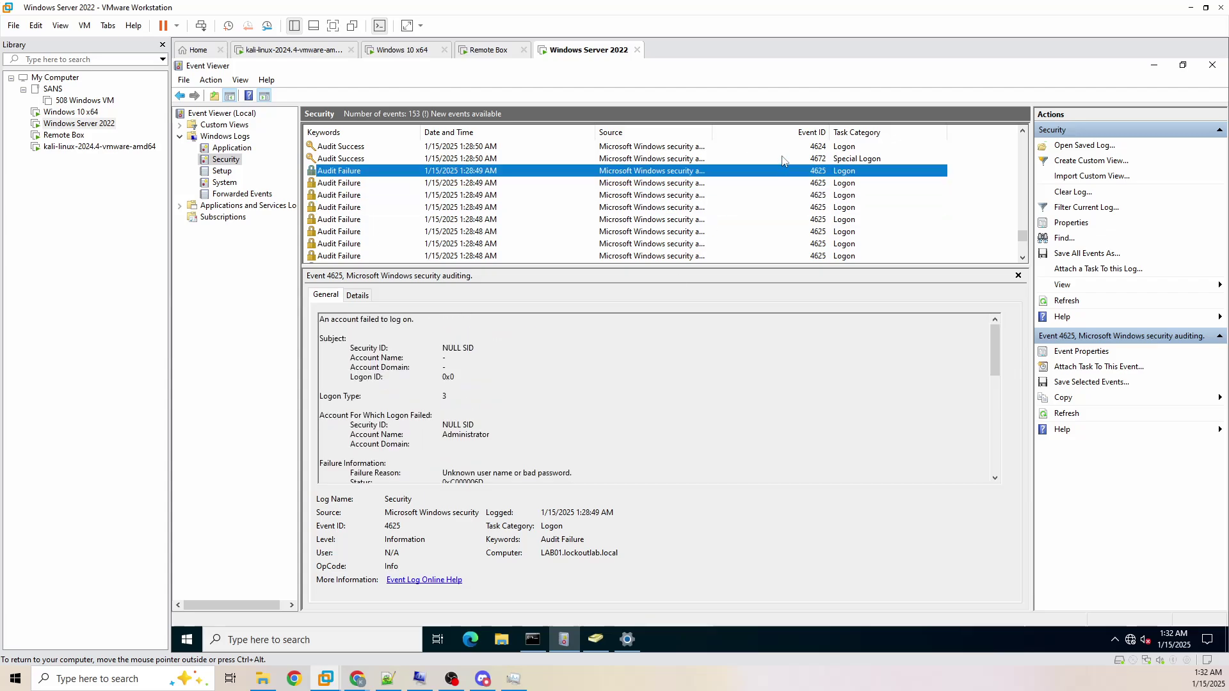
Step: Look at the adjoining 4672 and 4624 success events at 1:28:50 AM and highlight the 4624 event's new logon account name
click(788, 159)
click(801, 149)
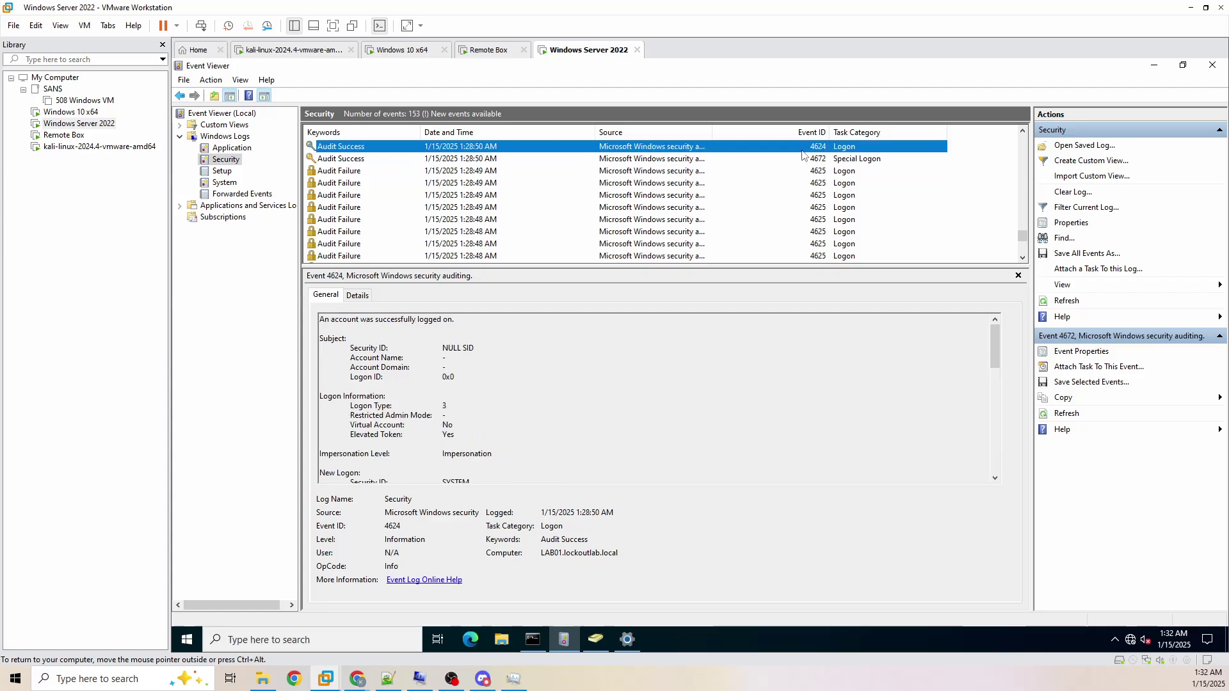
scroll(653, 396, down, 4)
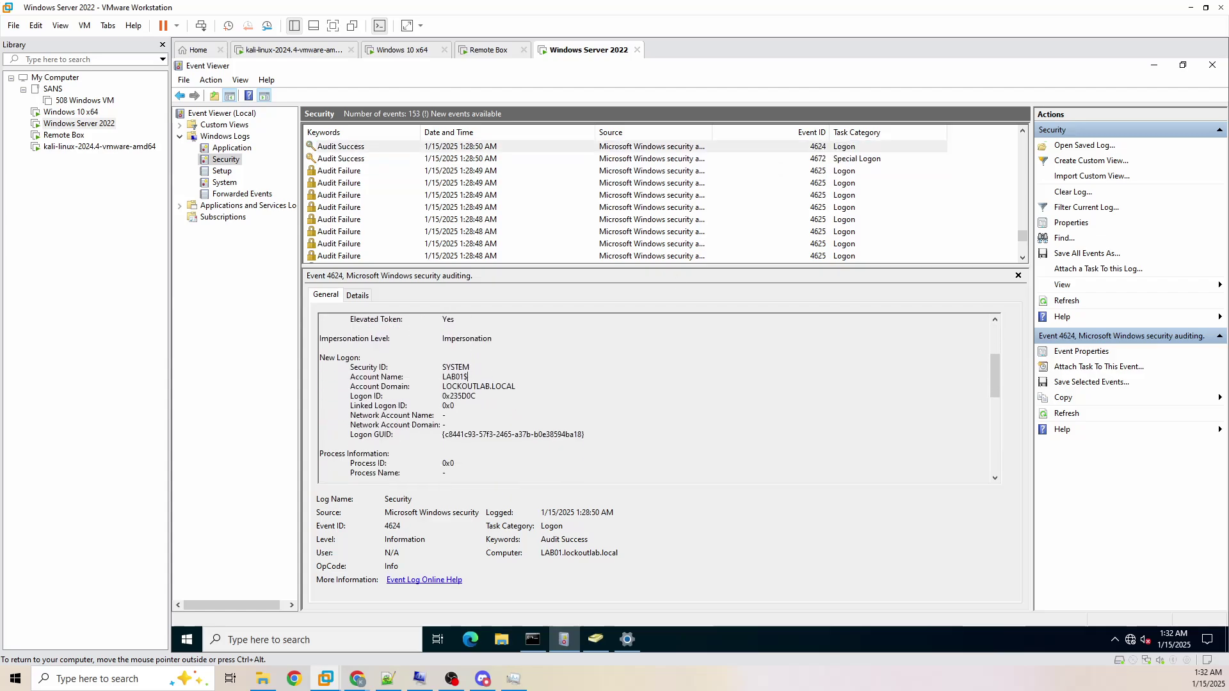
double_click(455, 377)
Step: Compare the topmost 4624 logon at 1:28:50 AM with the failed logon directly before it, checking the failure's network information
scroll(843, 235, up, 1)
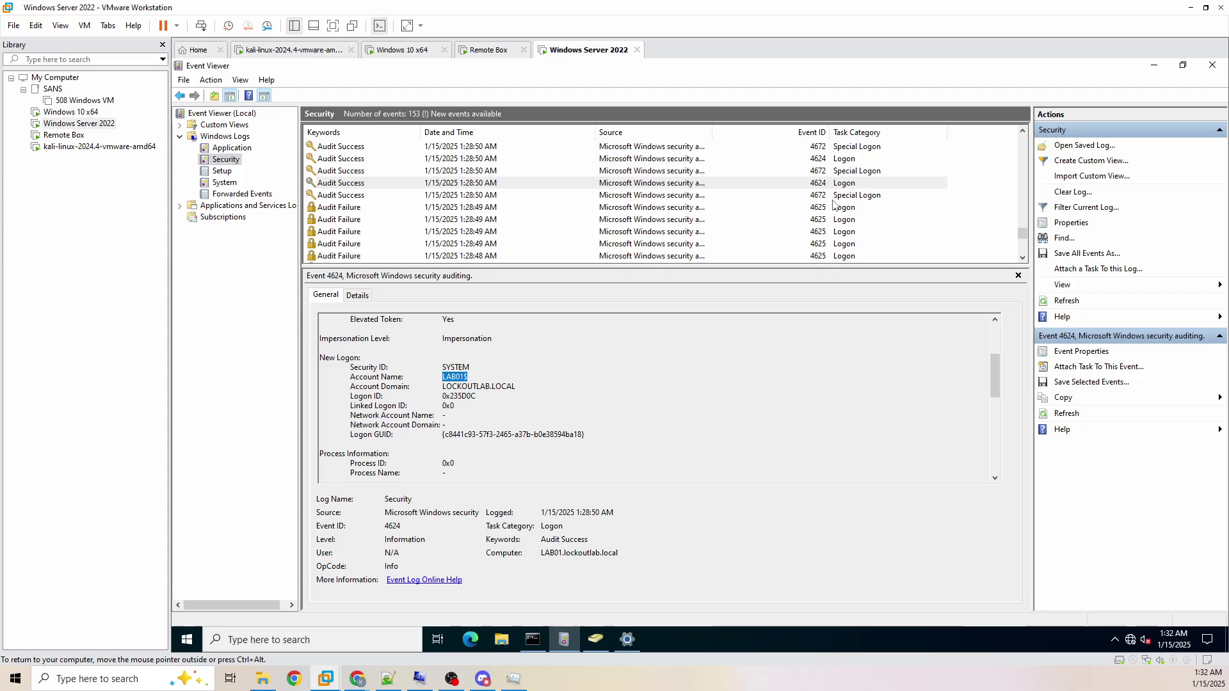
scroll(834, 205, up, 1)
click(797, 173)
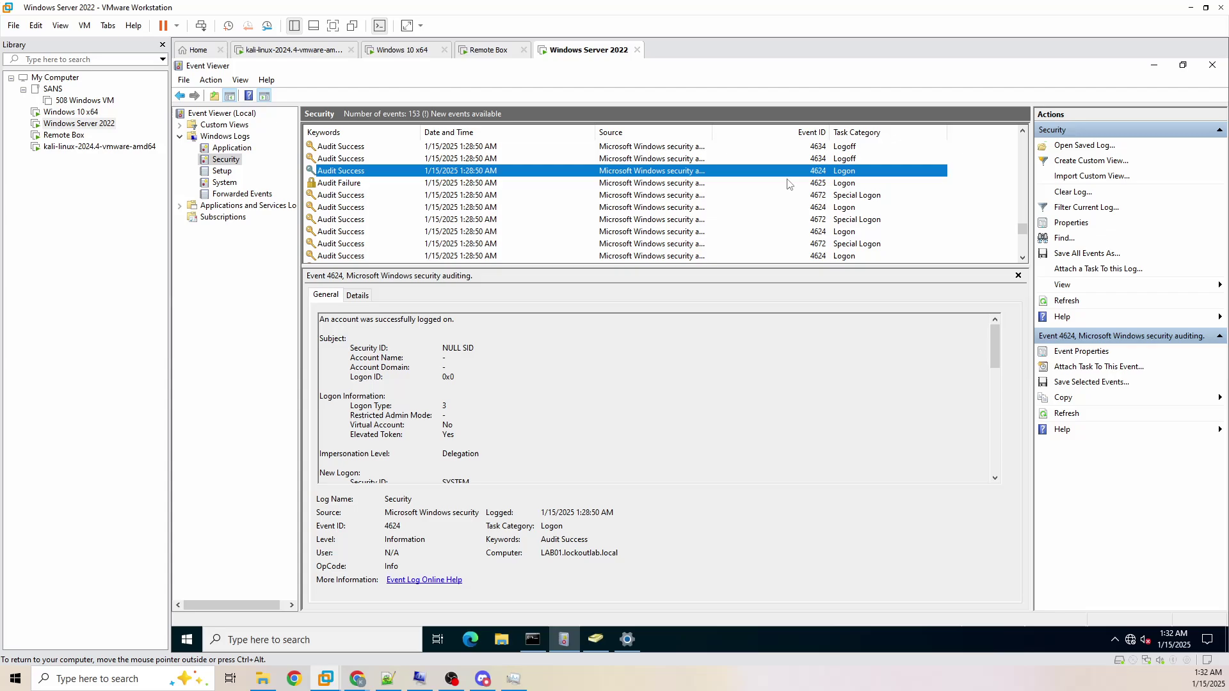
click(789, 184)
scroll(653, 397, down, 4)
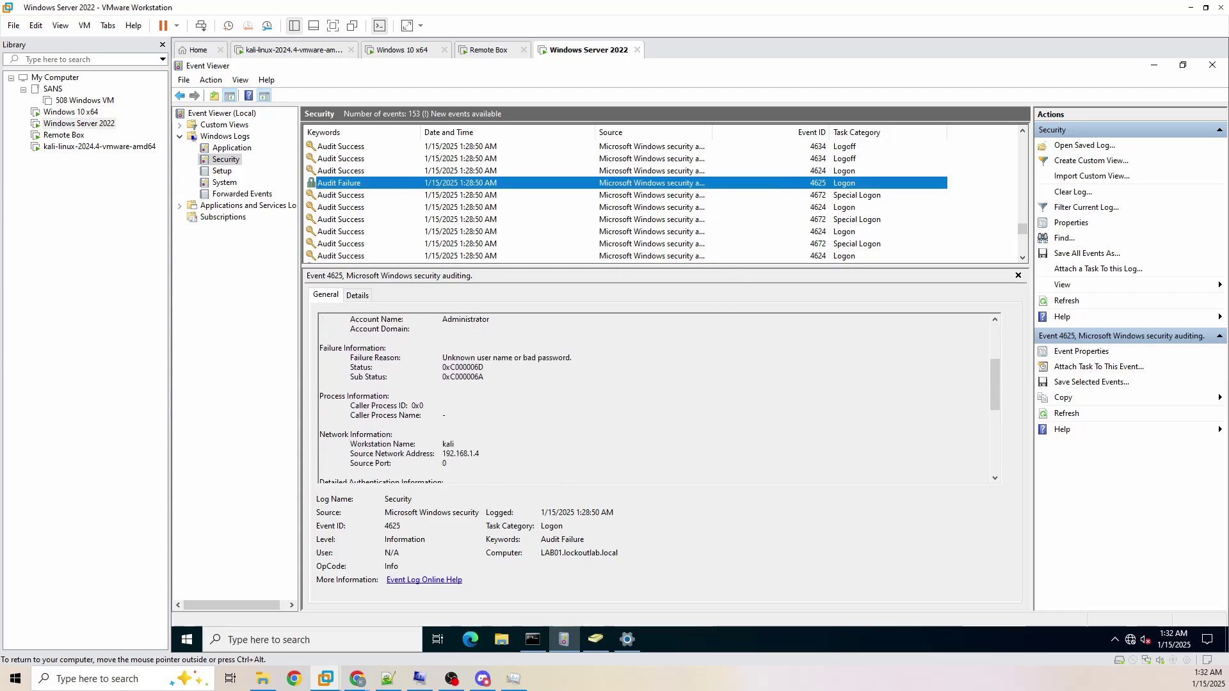
Step: Examine the second 4625 event above the logoff entries at 1:28:50 AM for failure, network and detailed authentication information
scroll(851, 230, up, 2)
click(810, 221)
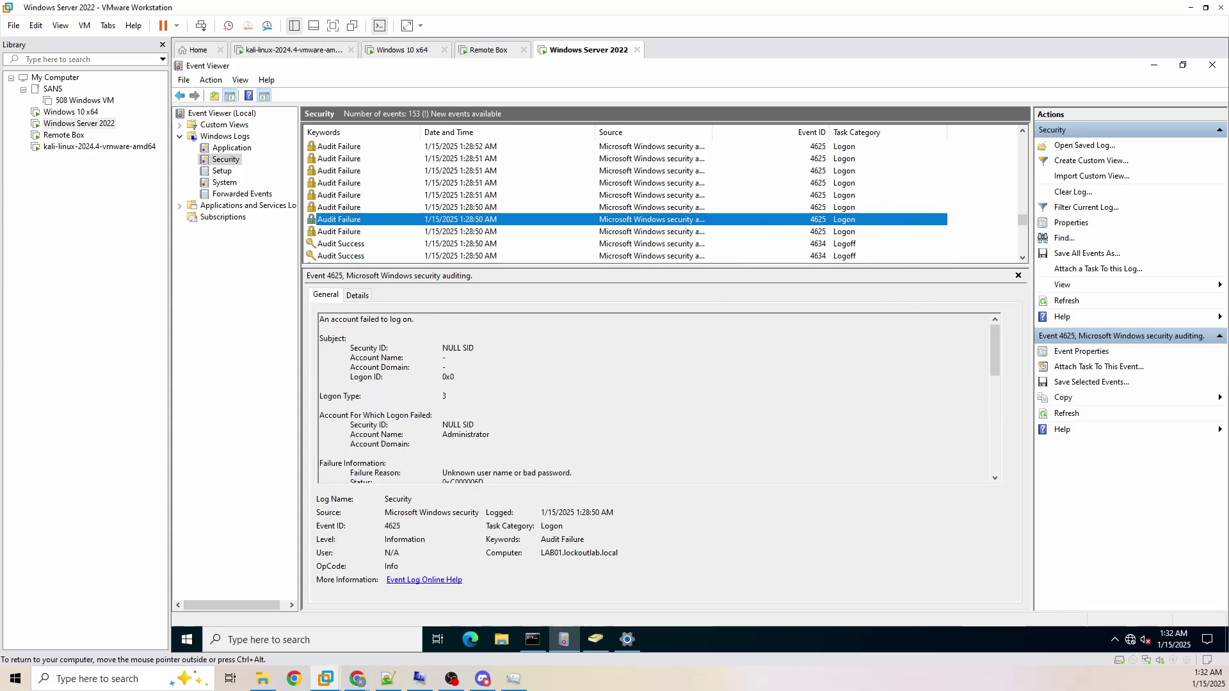
scroll(653, 396, down, 4)
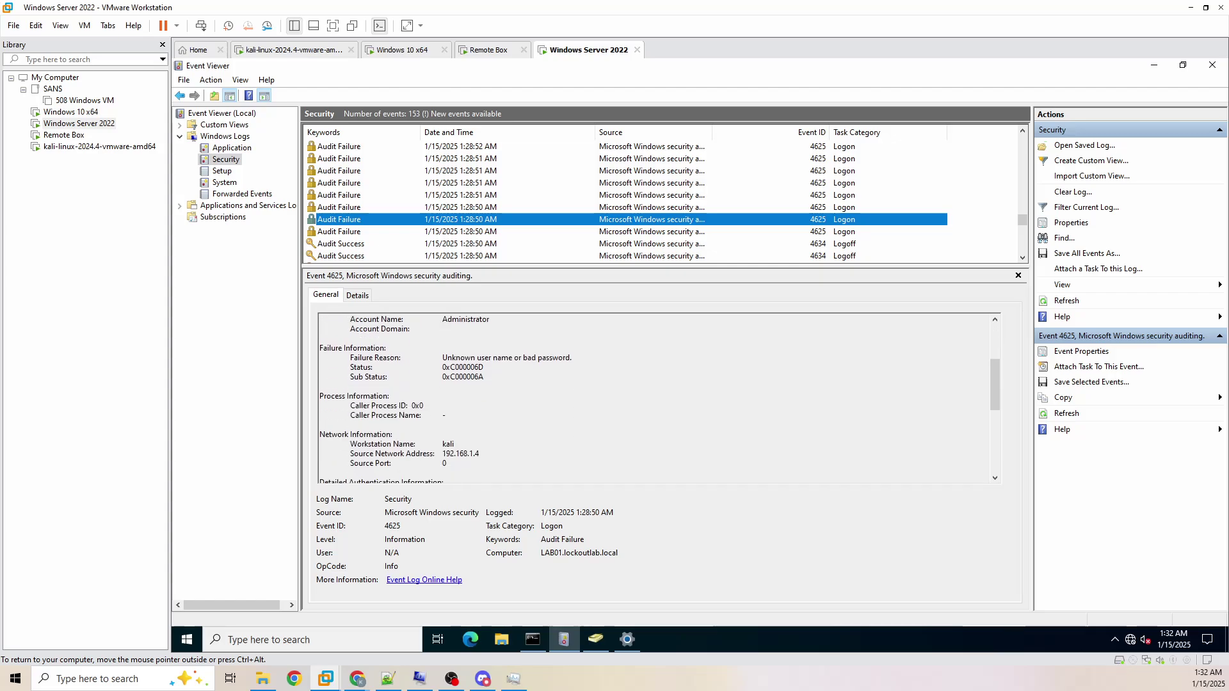
scroll(652, 396, down, 4)
scroll(652, 397, up, 3)
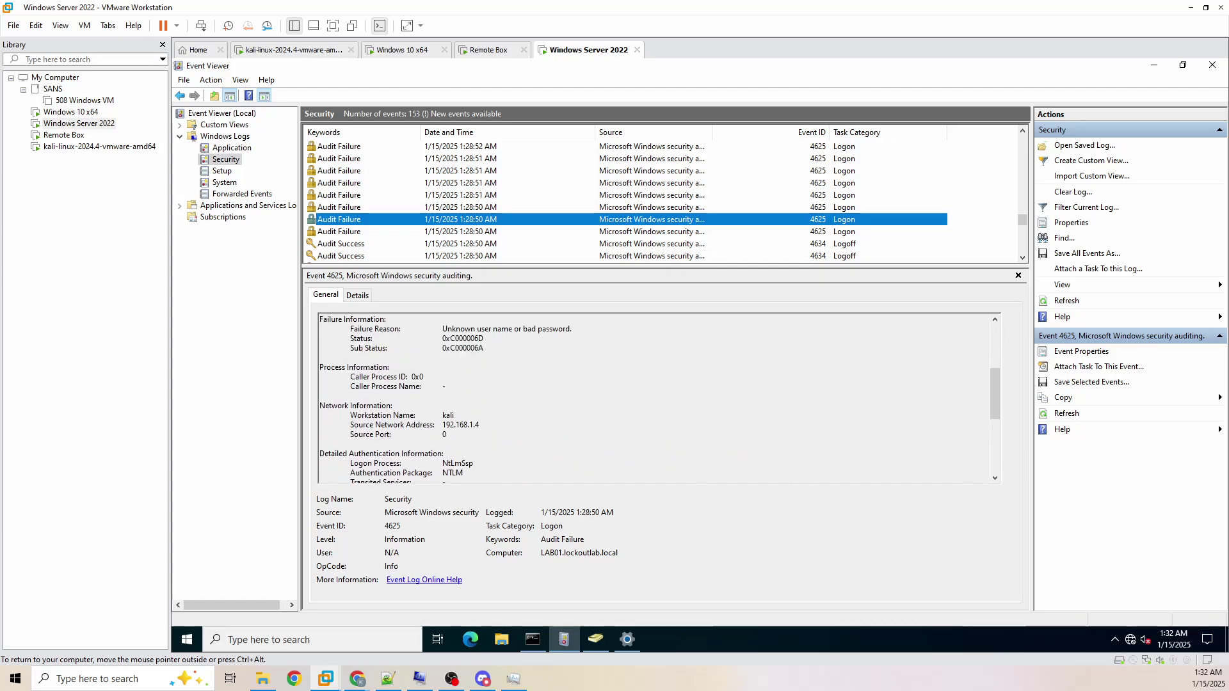
scroll(653, 397, up, 3)
Step: Sample the later failed logon events, including those at 1:28:52 and 1:28:54 AM, to see which account they target
scroll(792, 215, up, 2)
click(791, 196)
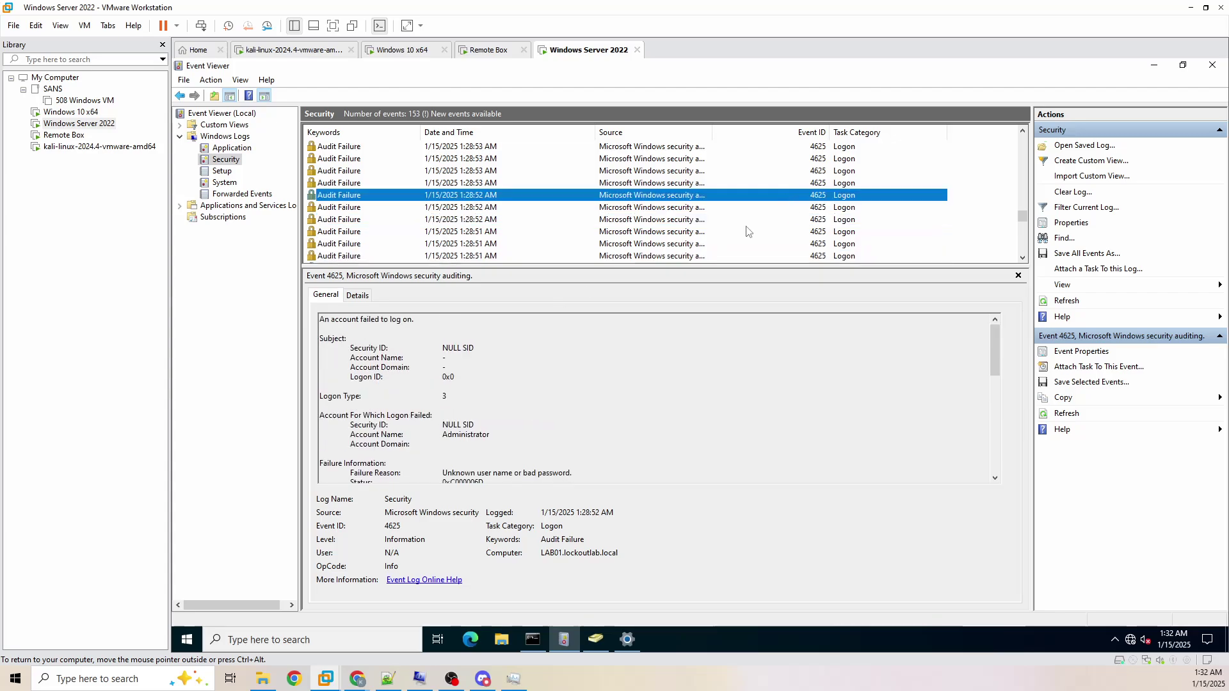
scroll(697, 206, up, 2)
click(717, 175)
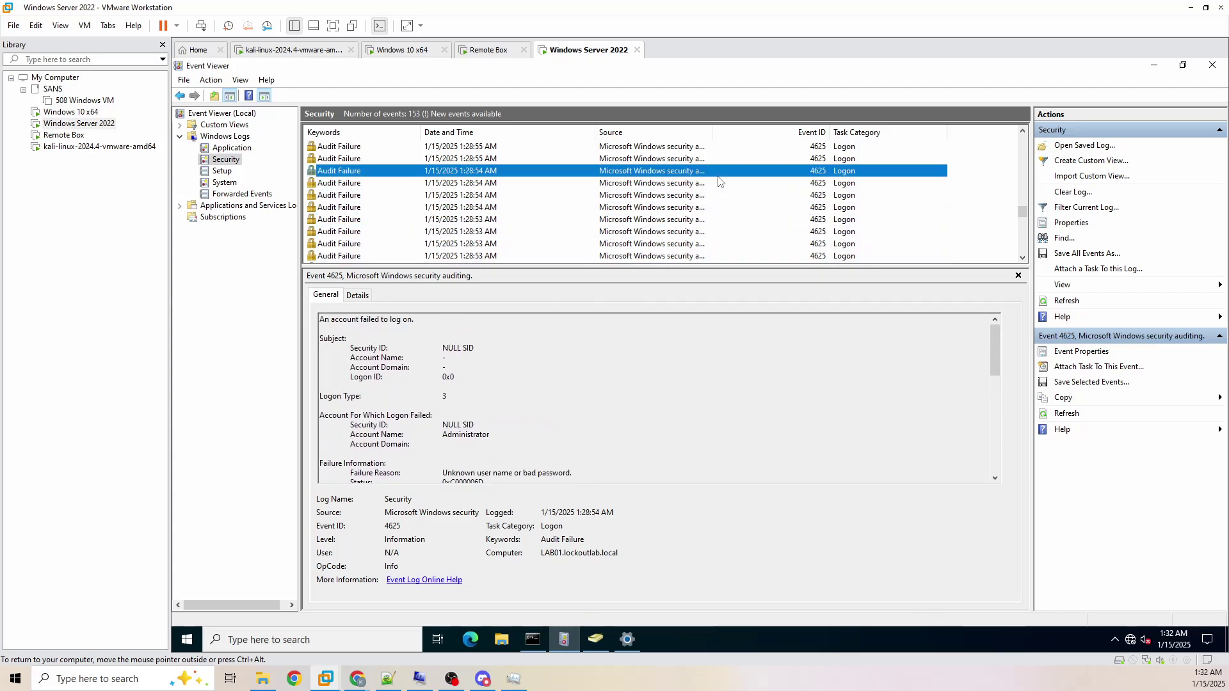
scroll(697, 217, up, 2)
click(733, 172)
Step: Inspect the failed logon event at 1:29:24 AM, highlighting its account name and reviewing its network and authentication information
scroll(691, 188, up, 2)
click(692, 185)
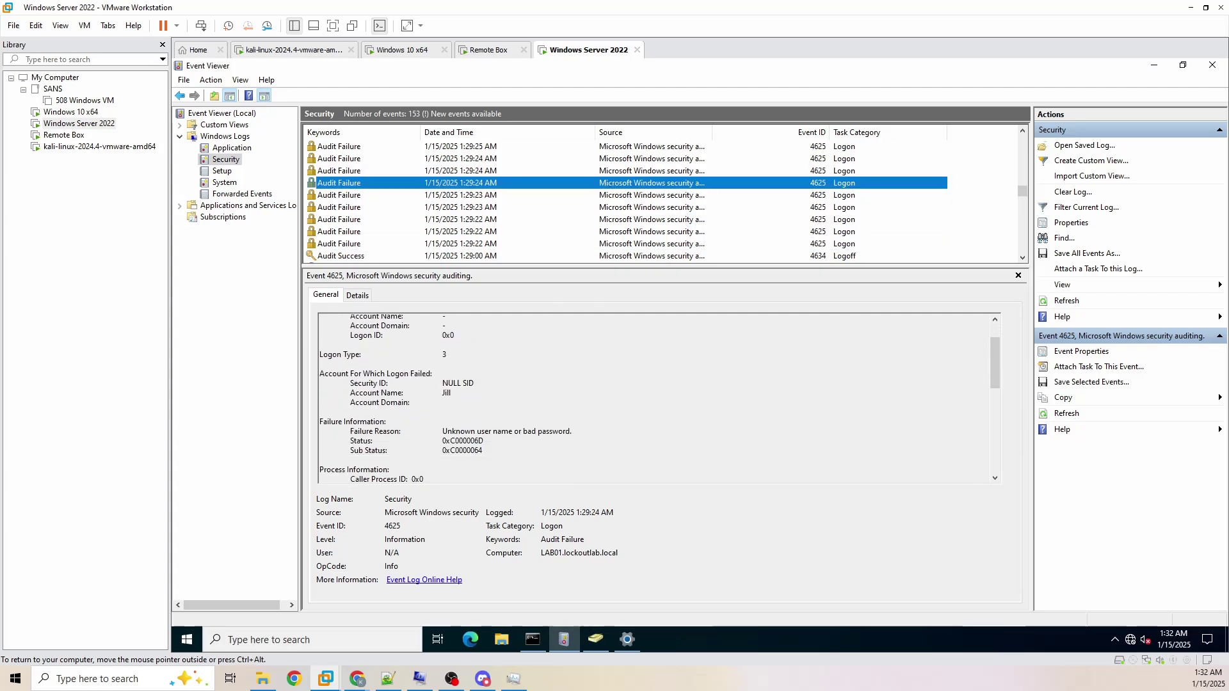
drag(320, 377, 452, 377)
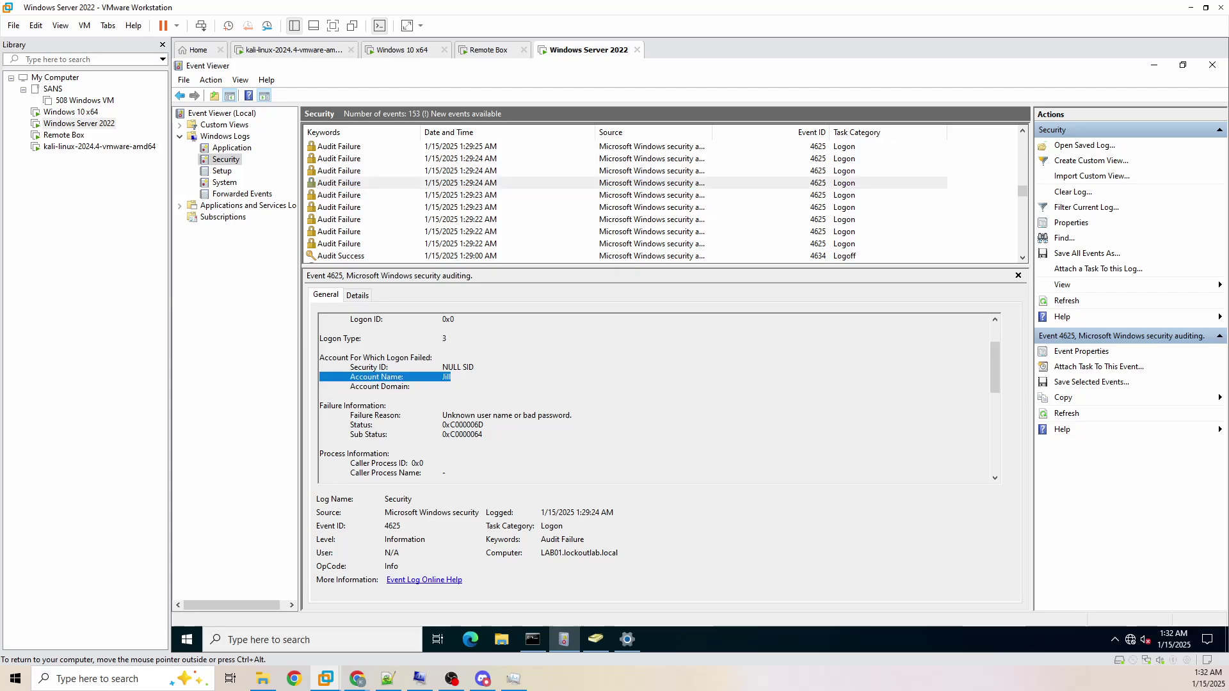
scroll(448, 358, down, 5)
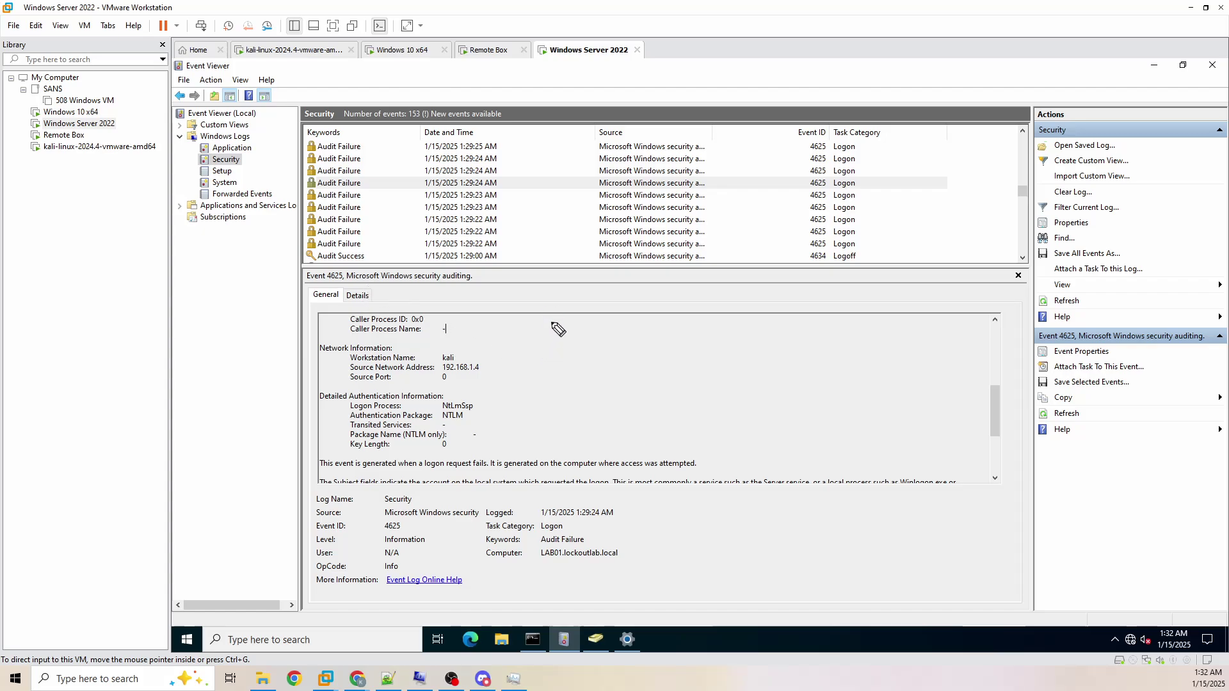
Step: Sketch a blue graph over the event details with axes, a downward arrow, one tall bar and several short bars, and underline the source network address
mouse_move(551, 314)
mouse_down()
mouse_move(653, 428)
mouse_move(1018, 441)
mouse_up()
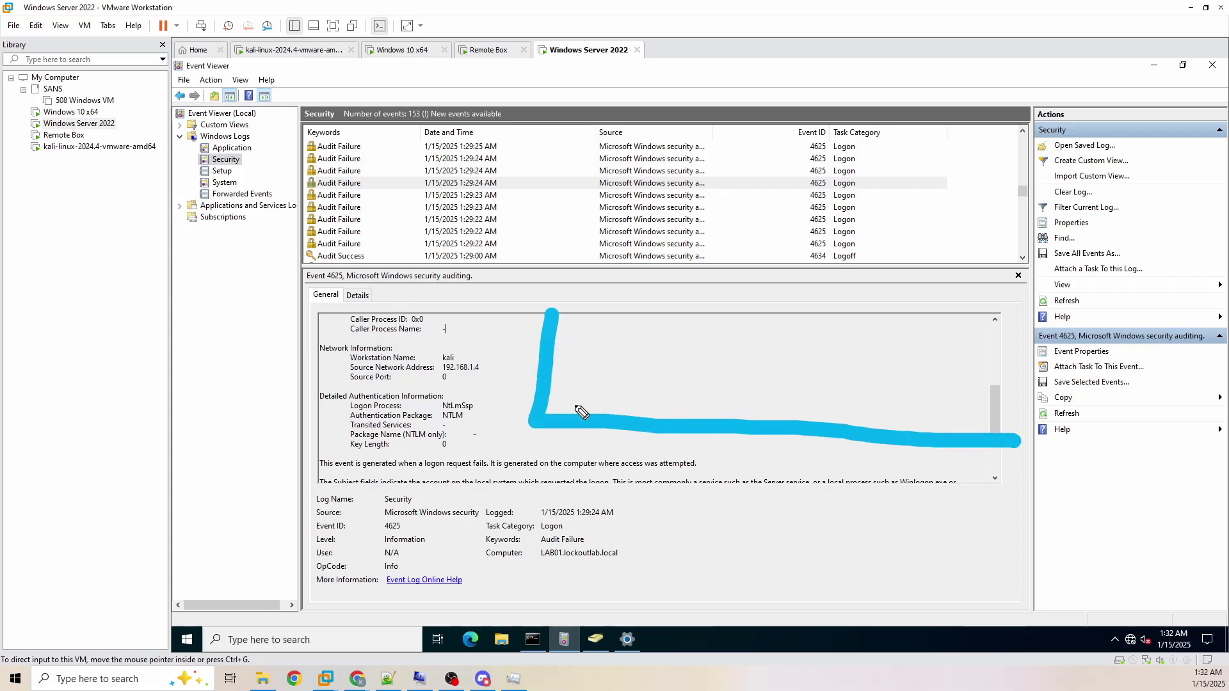
mouse_move(769, 265)
mouse_down()
mouse_move(762, 323)
mouse_move(791, 315)
mouse_up()
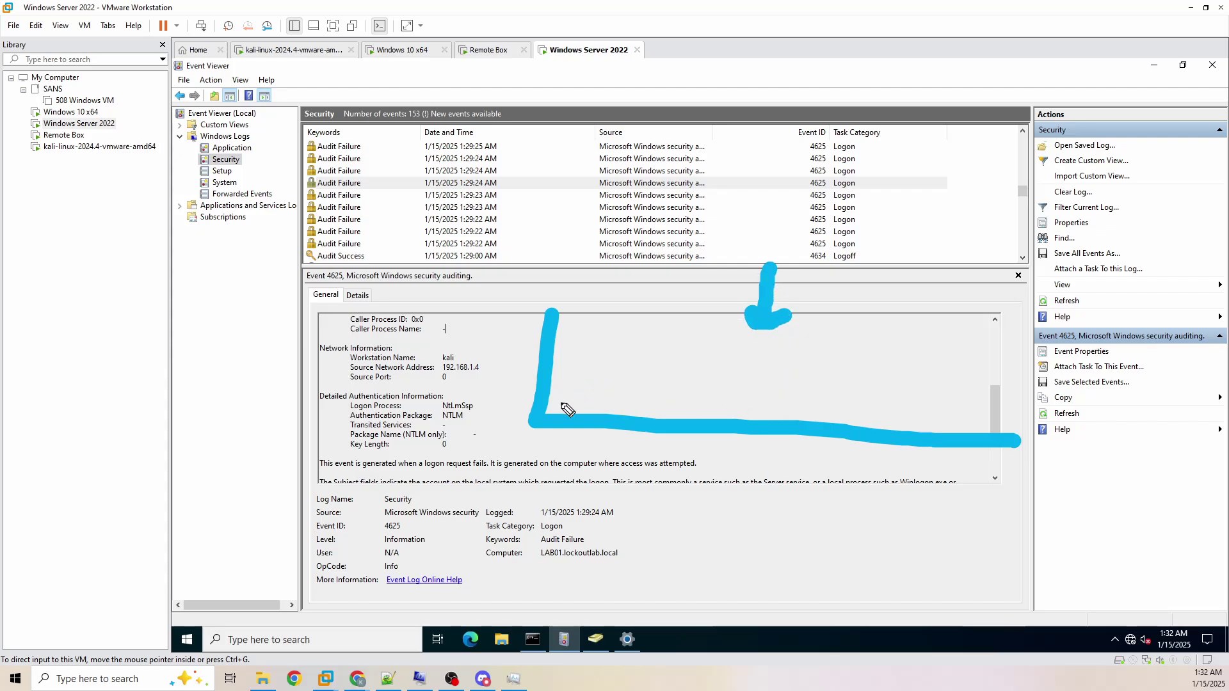
drag(564, 391, 564, 419)
drag(670, 395, 670, 420)
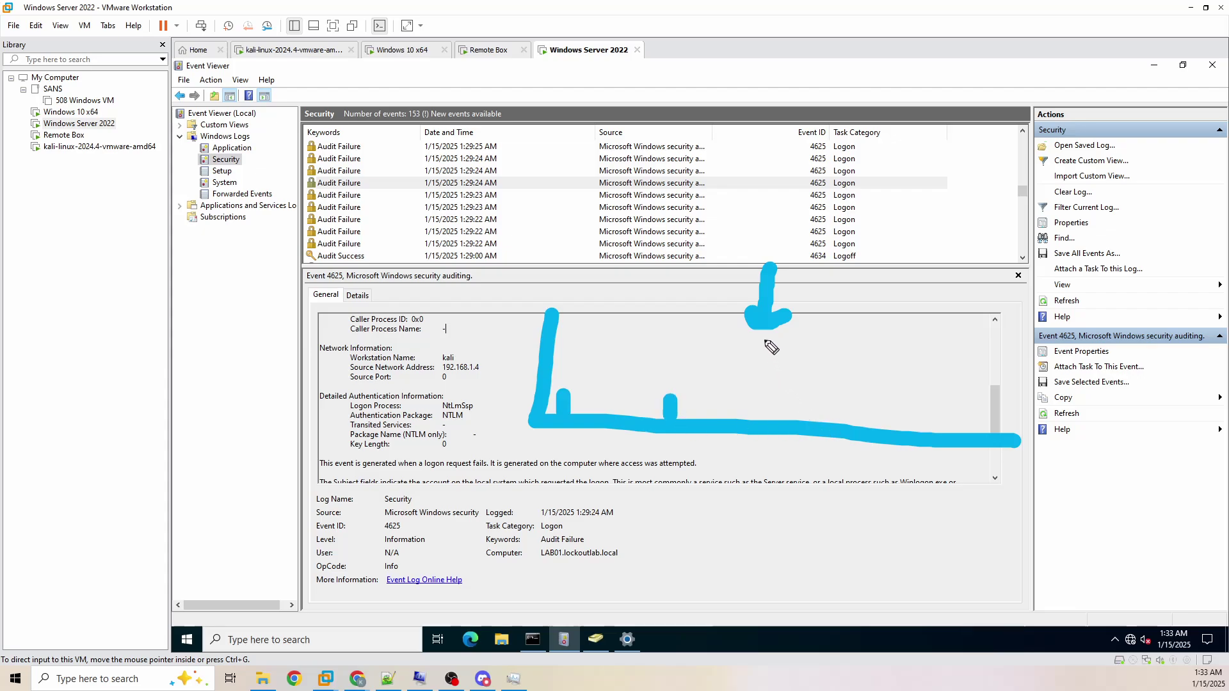
drag(768, 337, 758, 422)
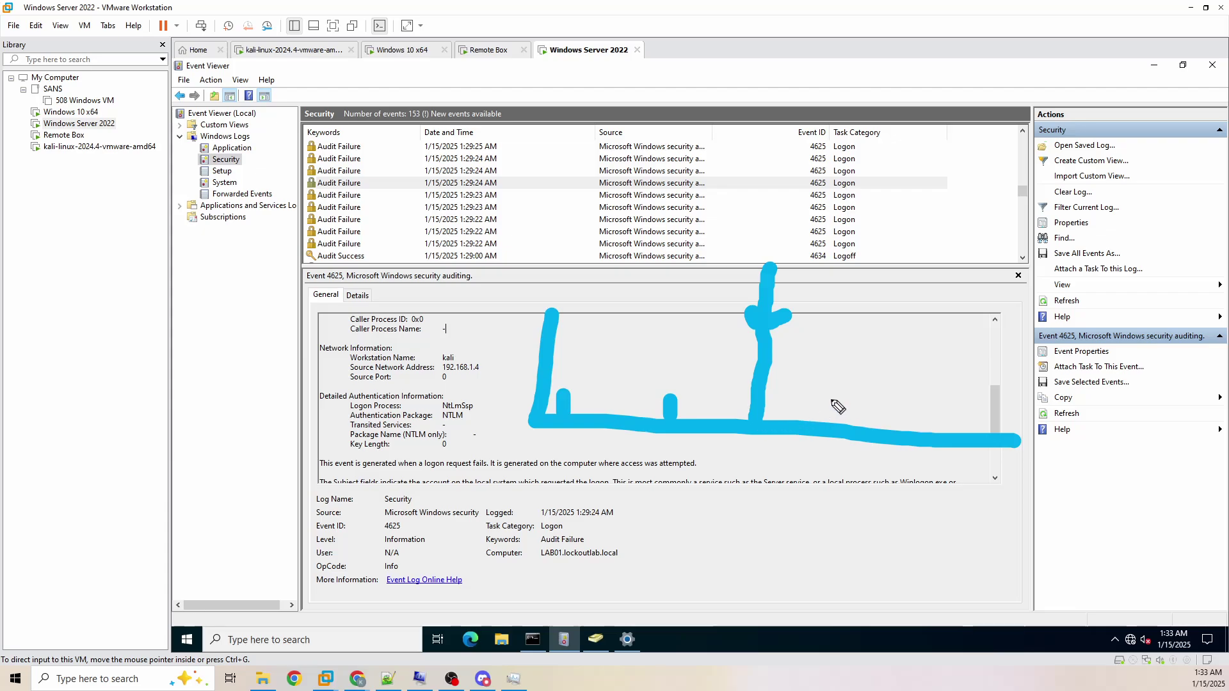
drag(829, 408, 826, 422)
click(907, 420)
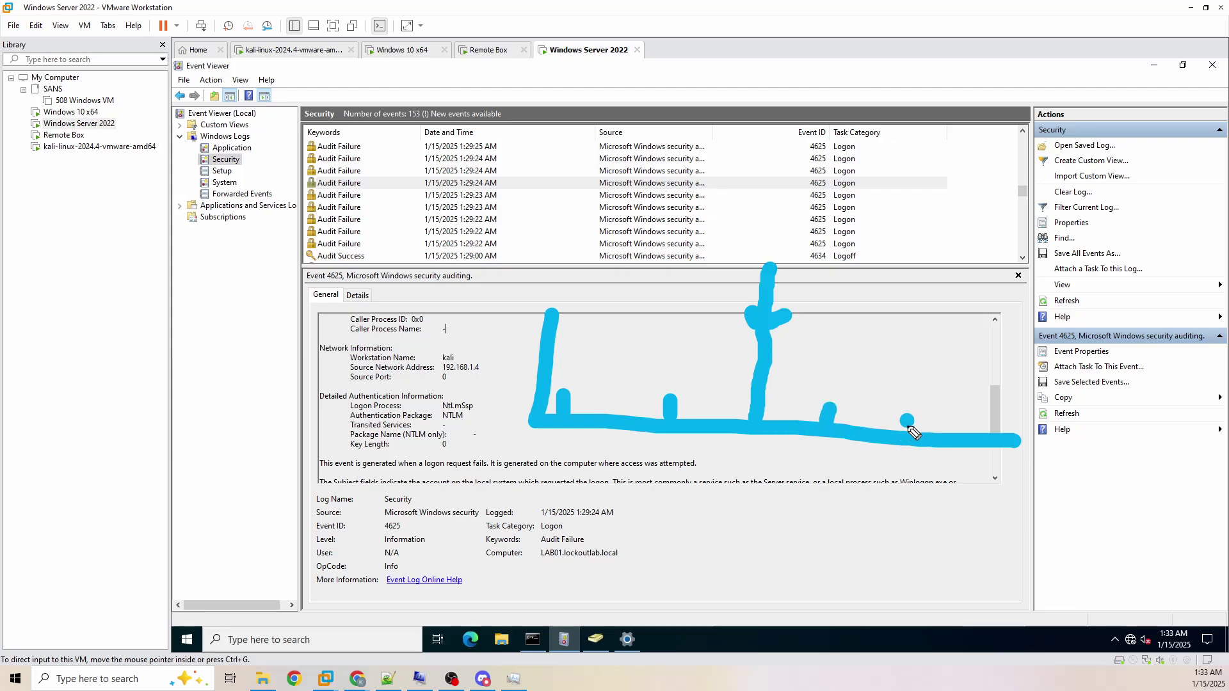
drag(908, 425, 907, 436)
drag(990, 419, 990, 437)
drag(384, 376, 490, 378)
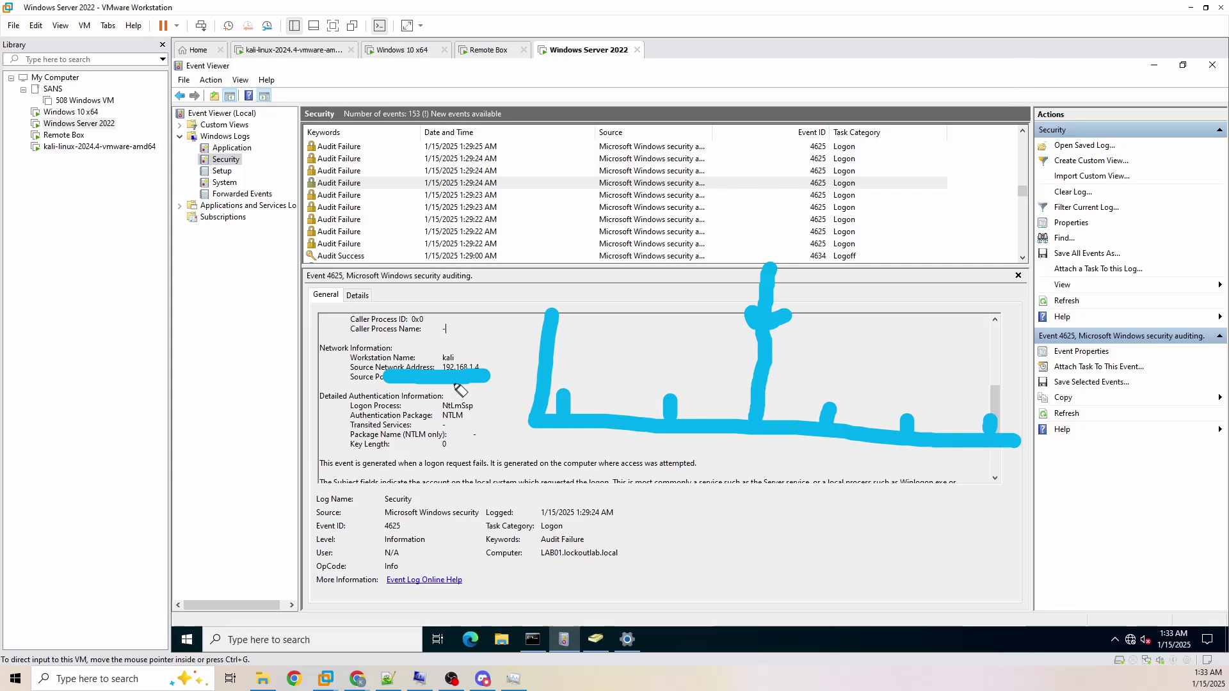
drag(227, 277, 232, 303)
Step: Examine the most recent failed logon event (4625, 1:29:40 AM) for its account name, failure status and source network address
scroll(774, 188, up, 4)
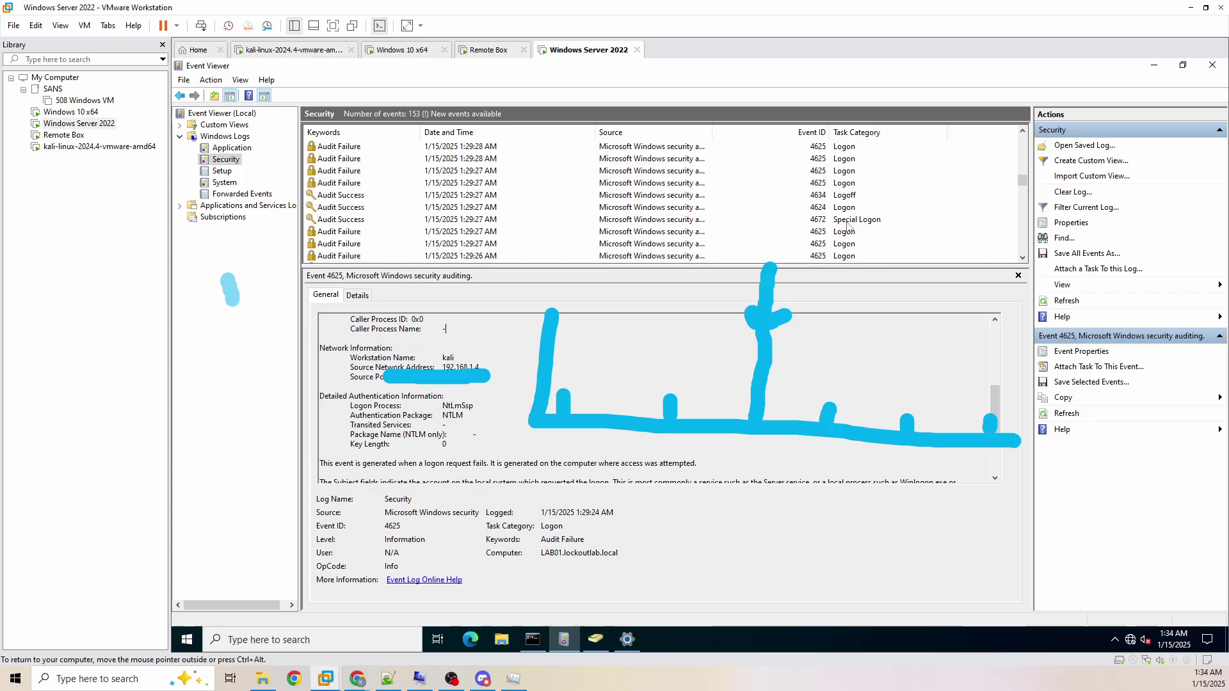
scroll(850, 210, up, 2)
scroll(850, 210, up, 3)
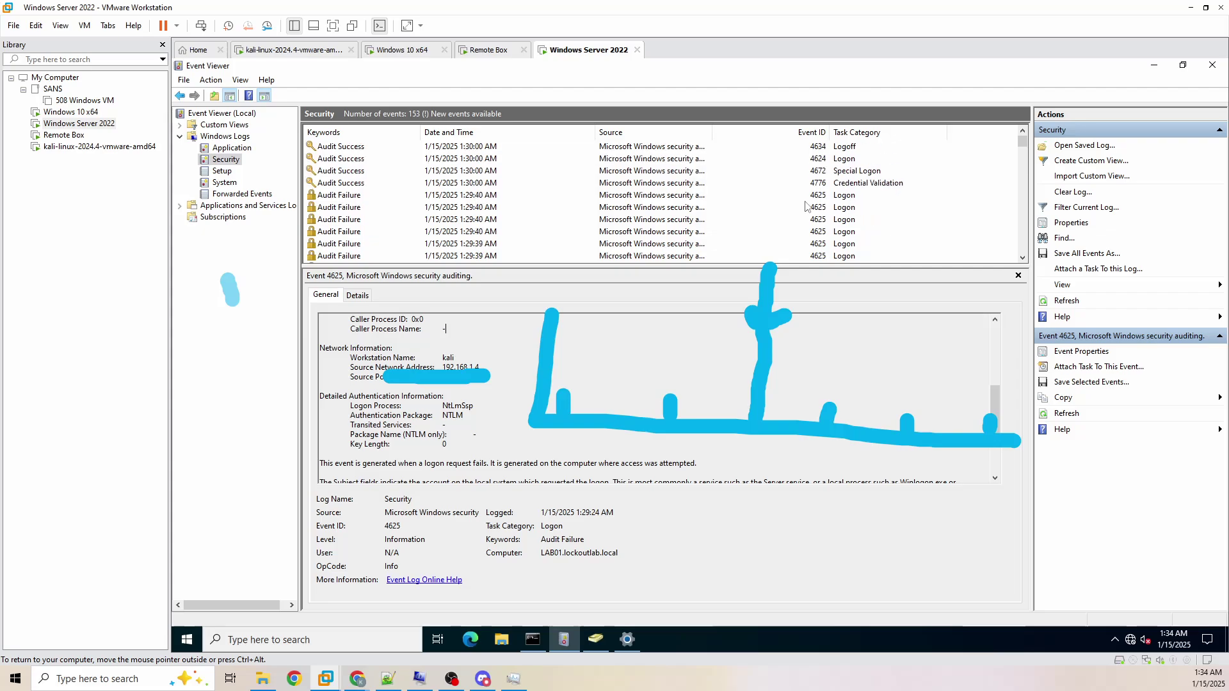
click(826, 195)
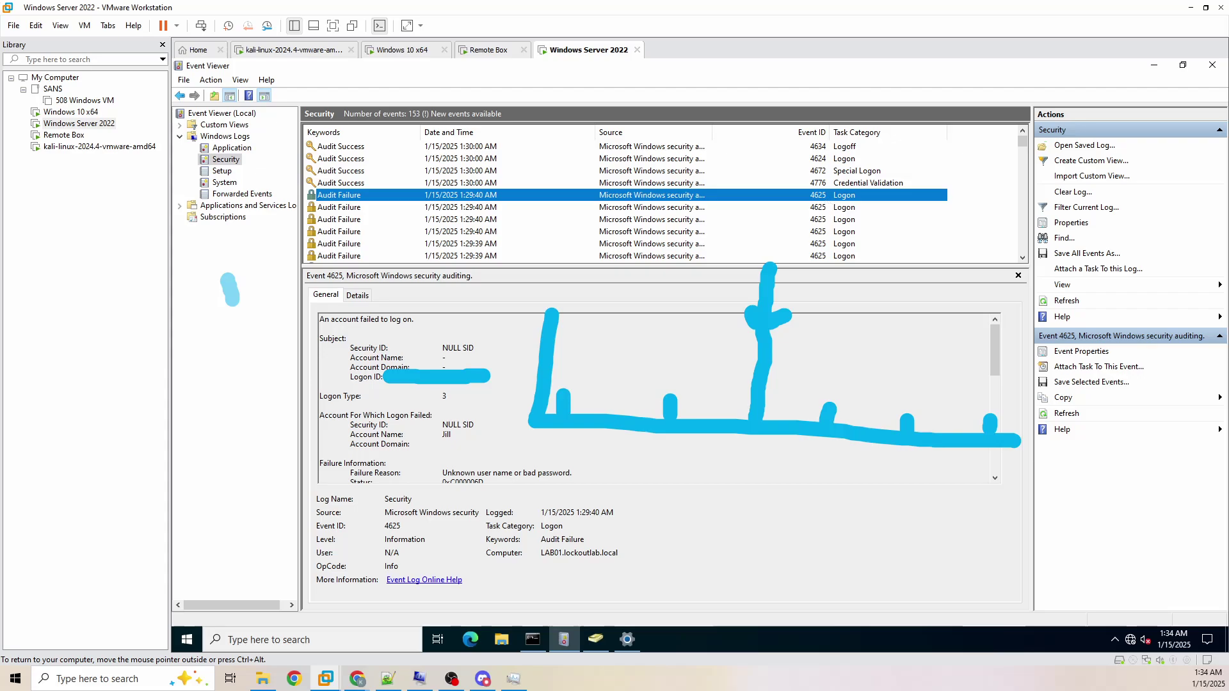
scroll(653, 397, down, 3)
scroll(653, 397, down, 2)
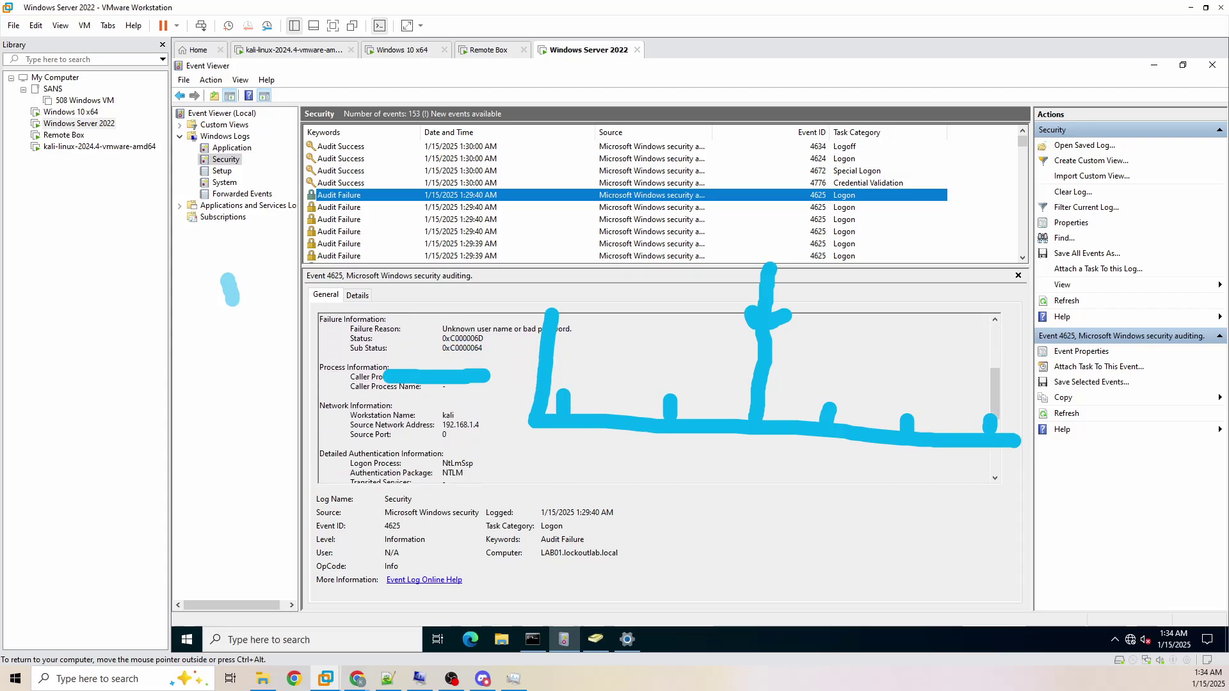
Step: Clear the blue annotations and examine the 1:30:00 AM Credential Validation (4776) and successful logon (4624) events, including the logon's network information
click(797, 182)
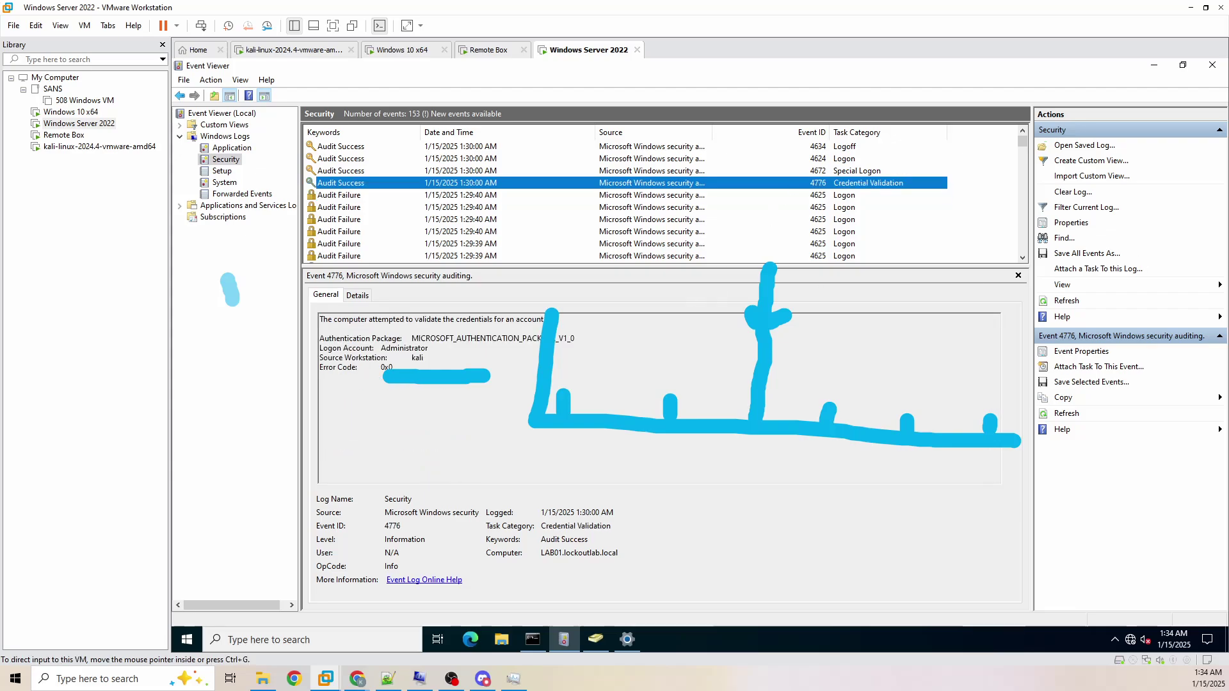
key(Escape)
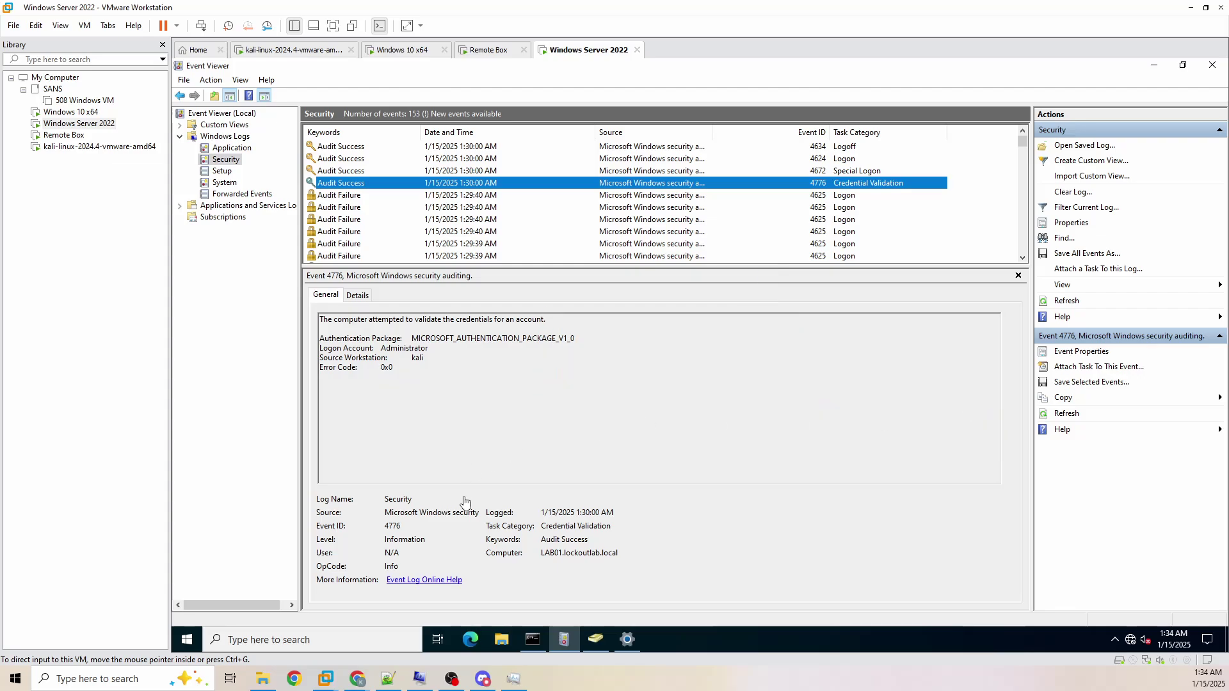
click(850, 172)
key(Up)
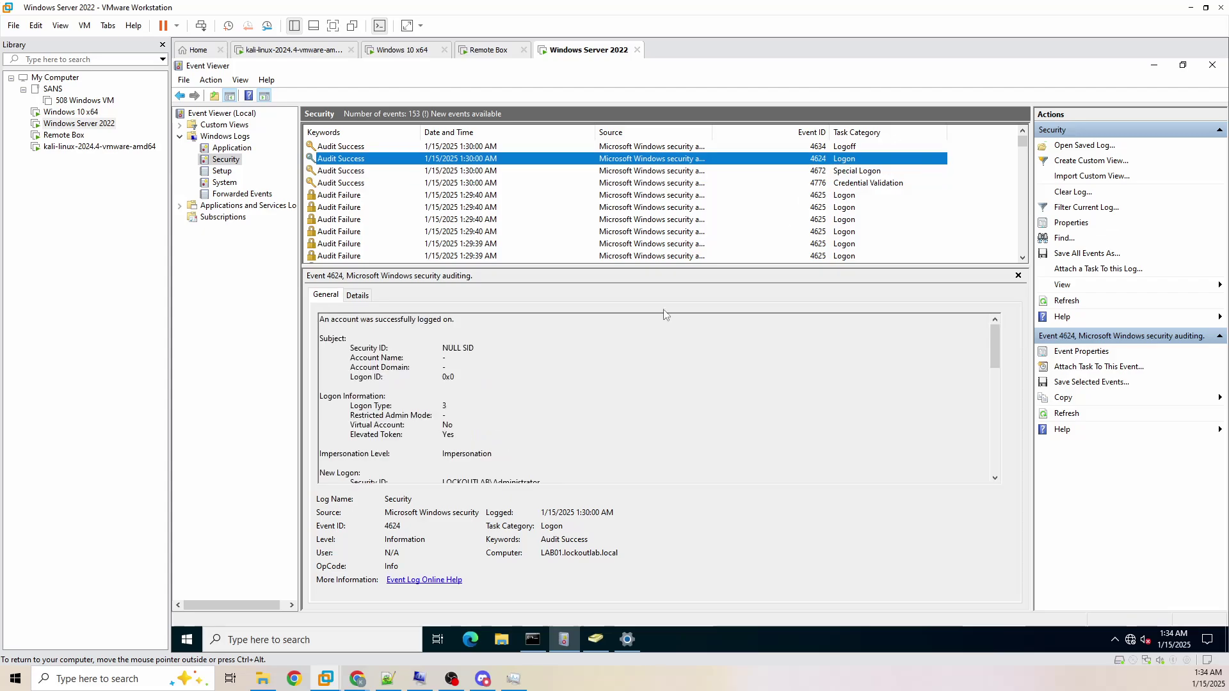
scroll(666, 315, down, 1)
scroll(656, 397, down, 8)
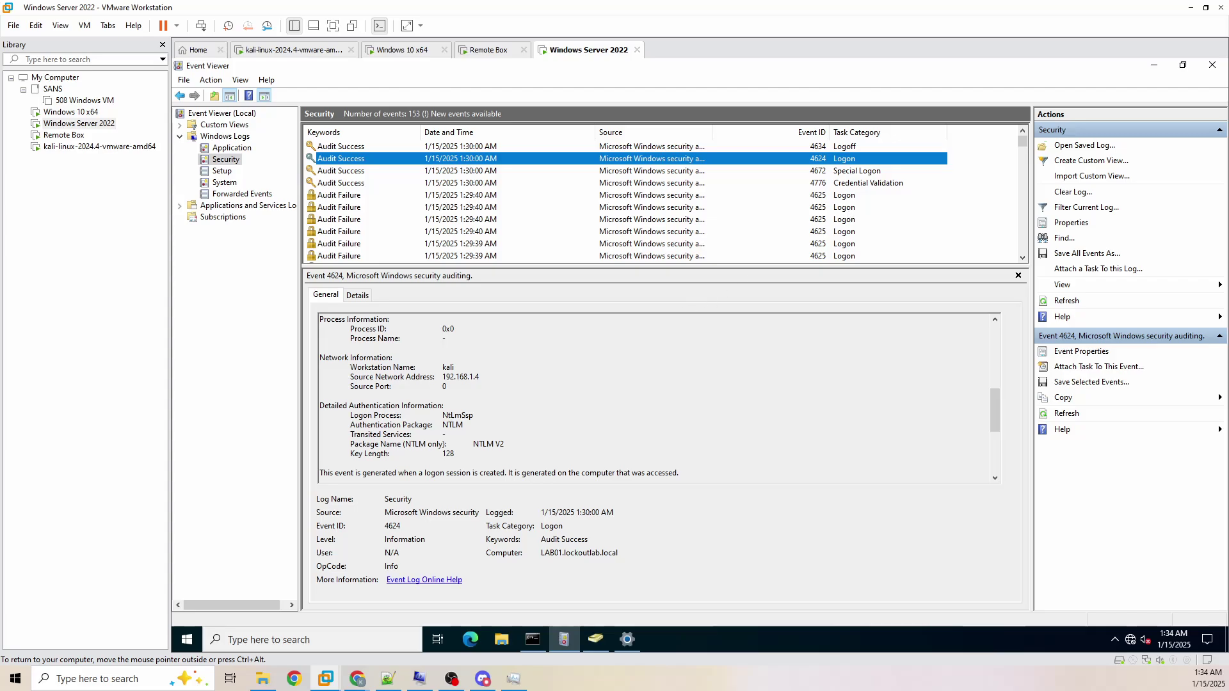
Step: Look back through the preceding failed logon events in the list and highlight the source network address of the 4624 event
scroll(857, 186, down, 6)
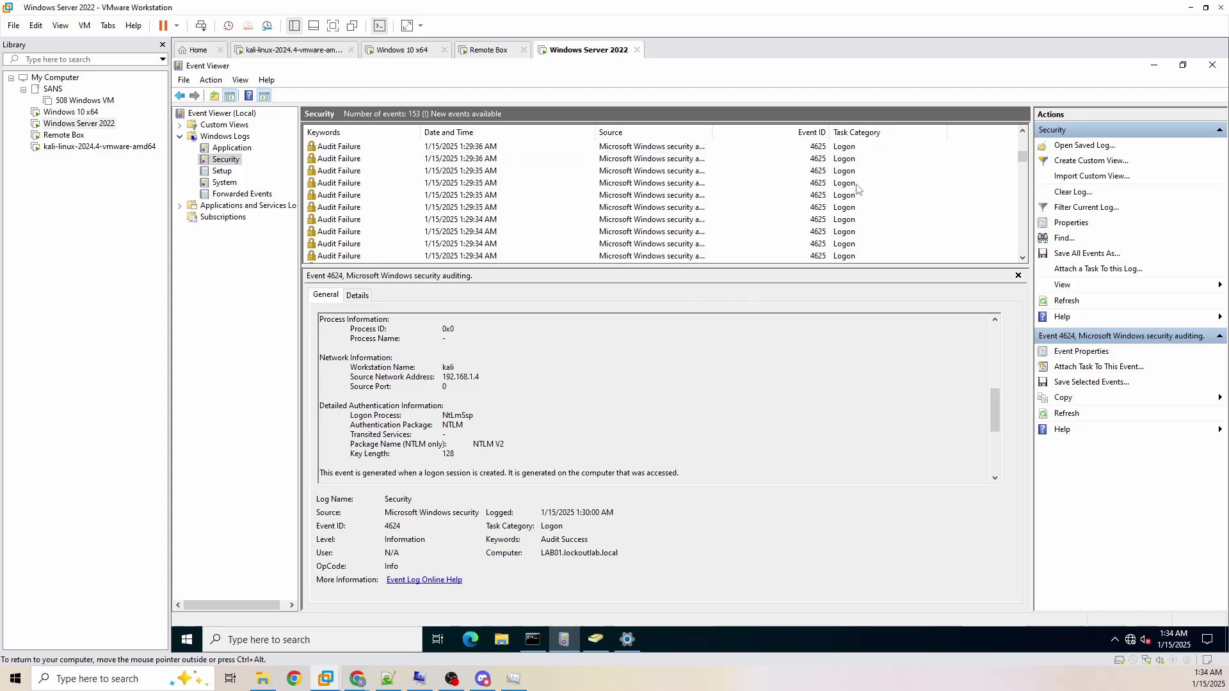
scroll(857, 186, down, 15)
scroll(858, 190, up, 20)
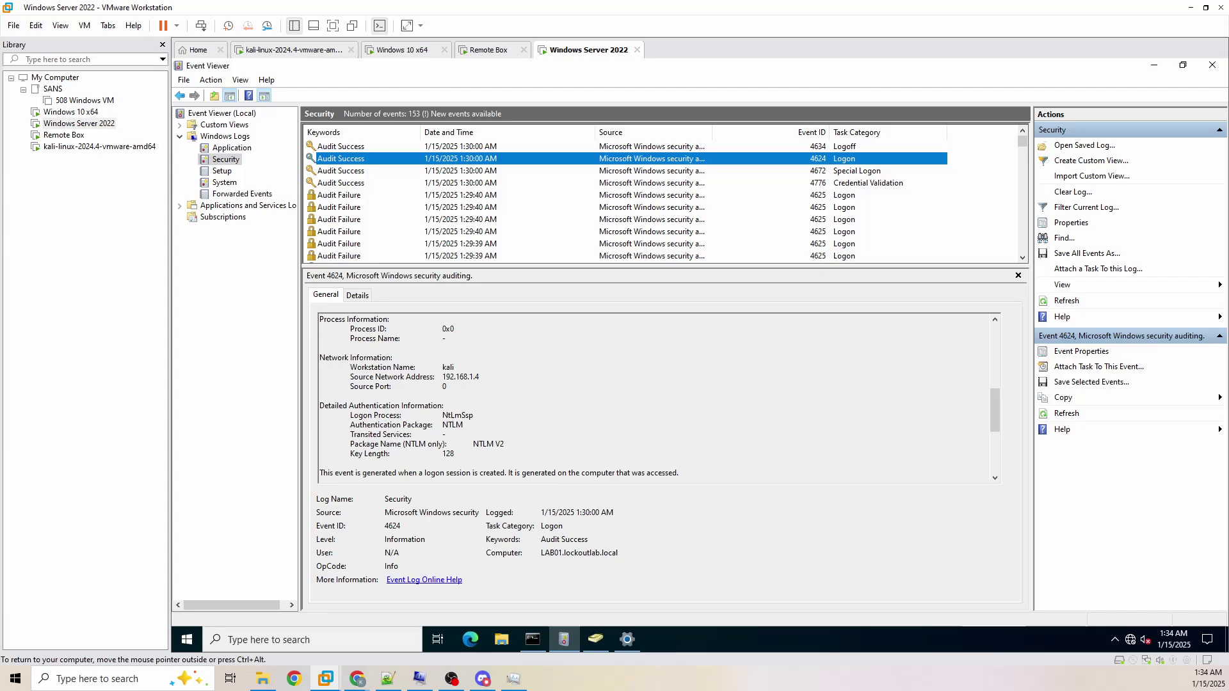
scroll(659, 397, down, 3)
scroll(659, 396, up, 3)
drag(480, 377, 442, 377)
click(453, 377)
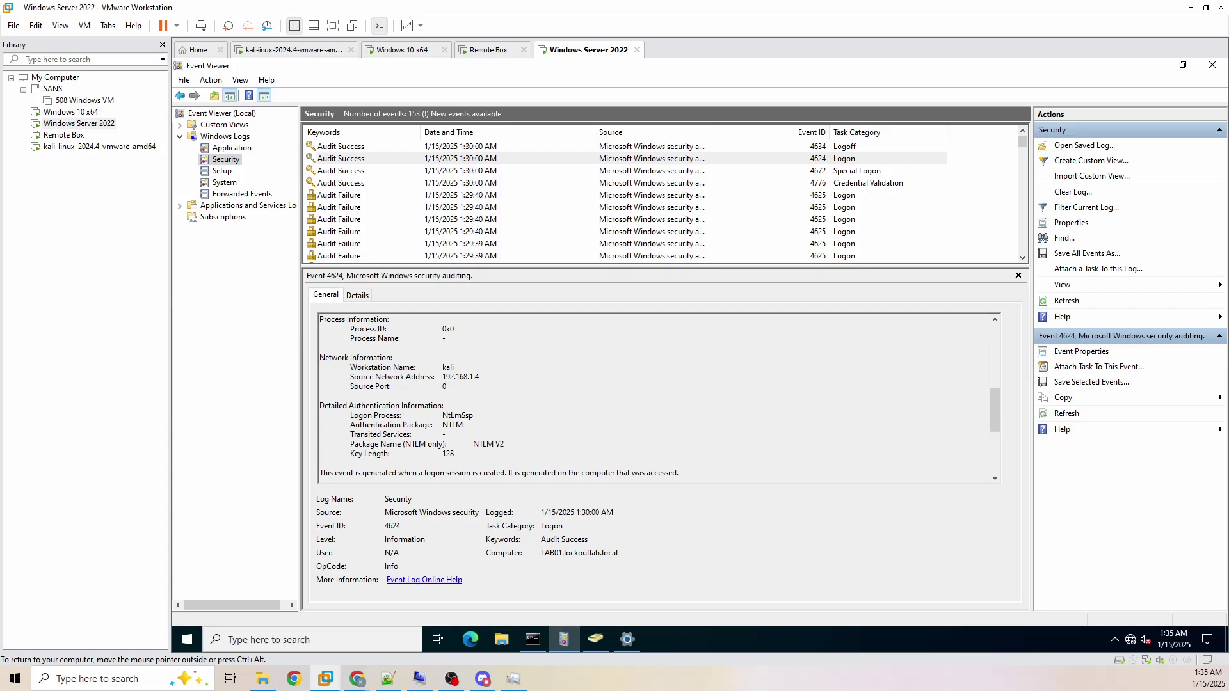
Step: Sketch blue graph axes over the event details with one tall bar and a downward arrow above it, adding short bars and erasing them
key(ctrl+alt)
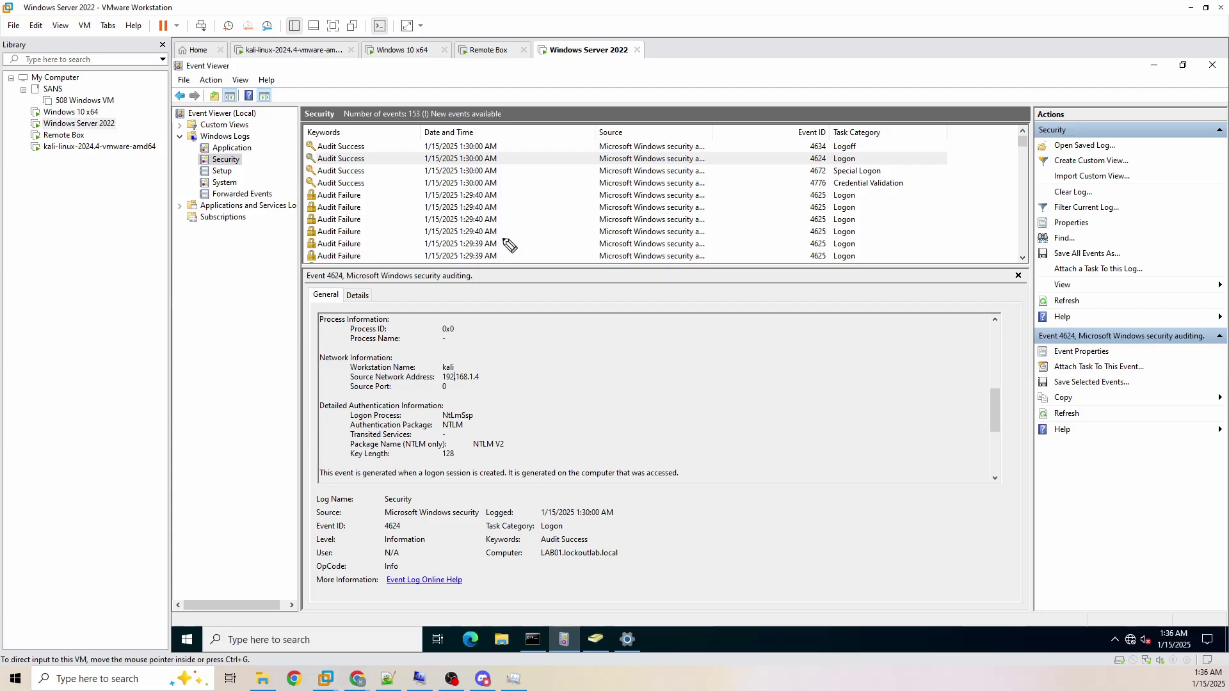
mouse_move(604, 313)
mouse_down()
mouse_move(581, 435)
mouse_move(817, 423)
mouse_move(998, 432)
mouse_up()
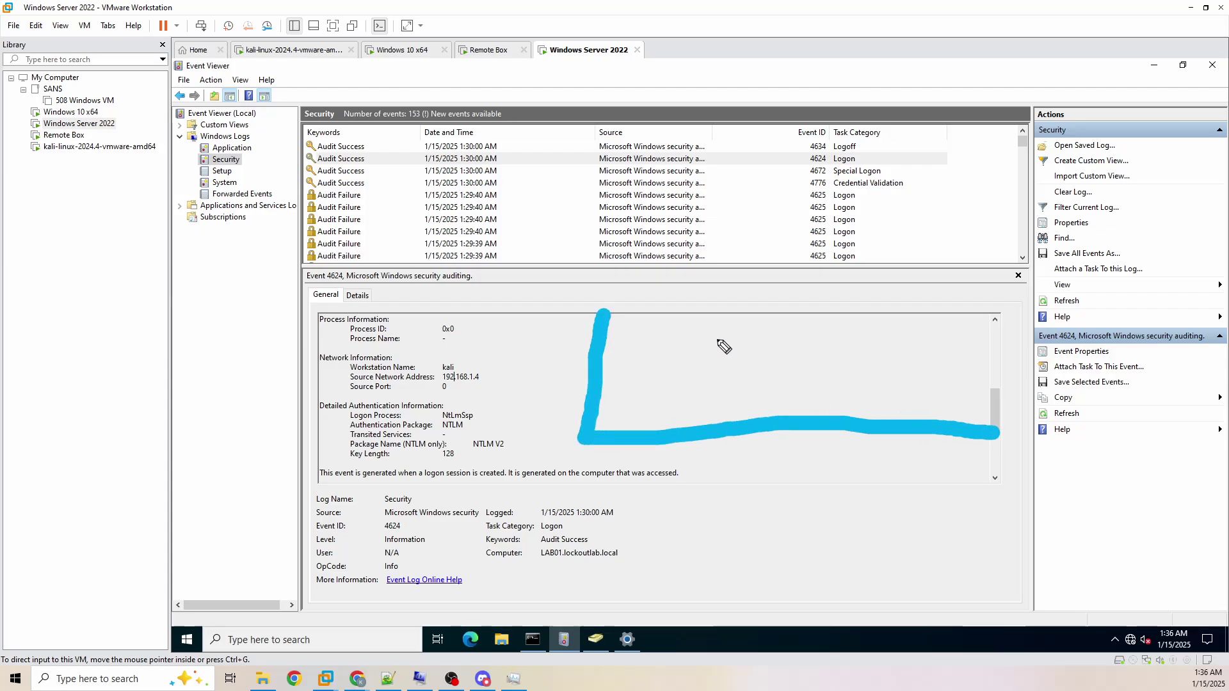
drag(786, 312, 773, 417)
mouse_move(784, 171)
mouse_down()
mouse_move(771, 253)
mouse_move(788, 261)
mouse_move(827, 232)
mouse_up()
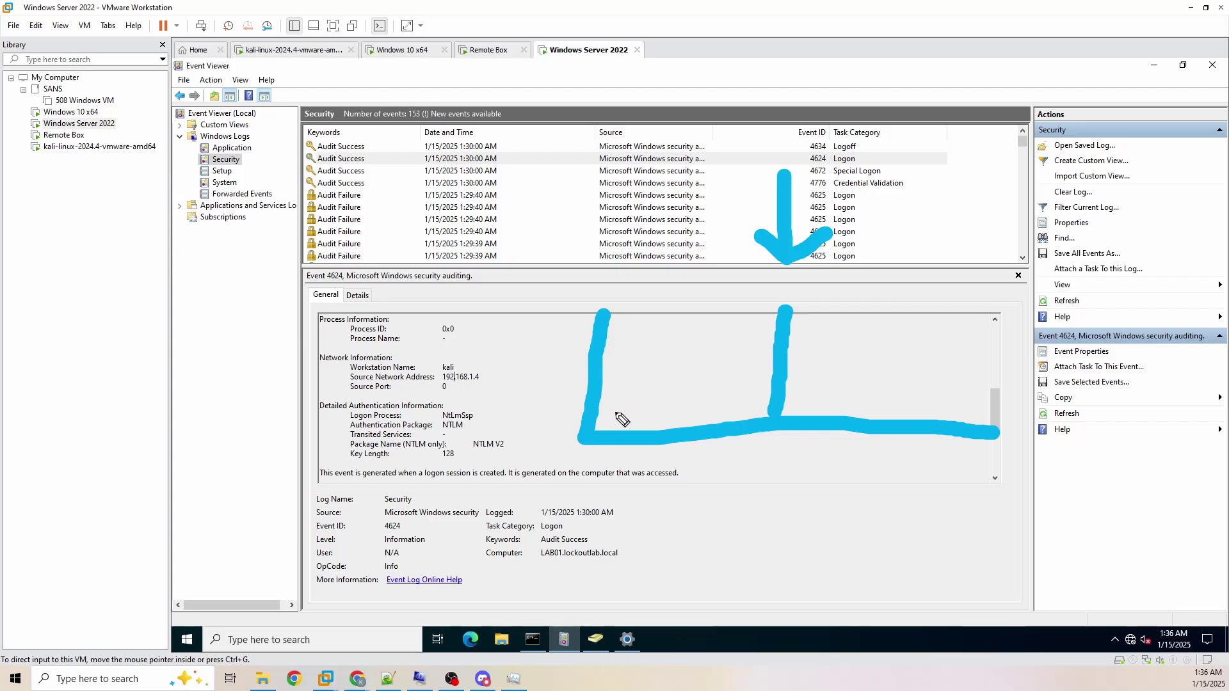
mouse_move(615, 408)
mouse_down()
mouse_move(616, 424)
mouse_move(742, 418)
mouse_up()
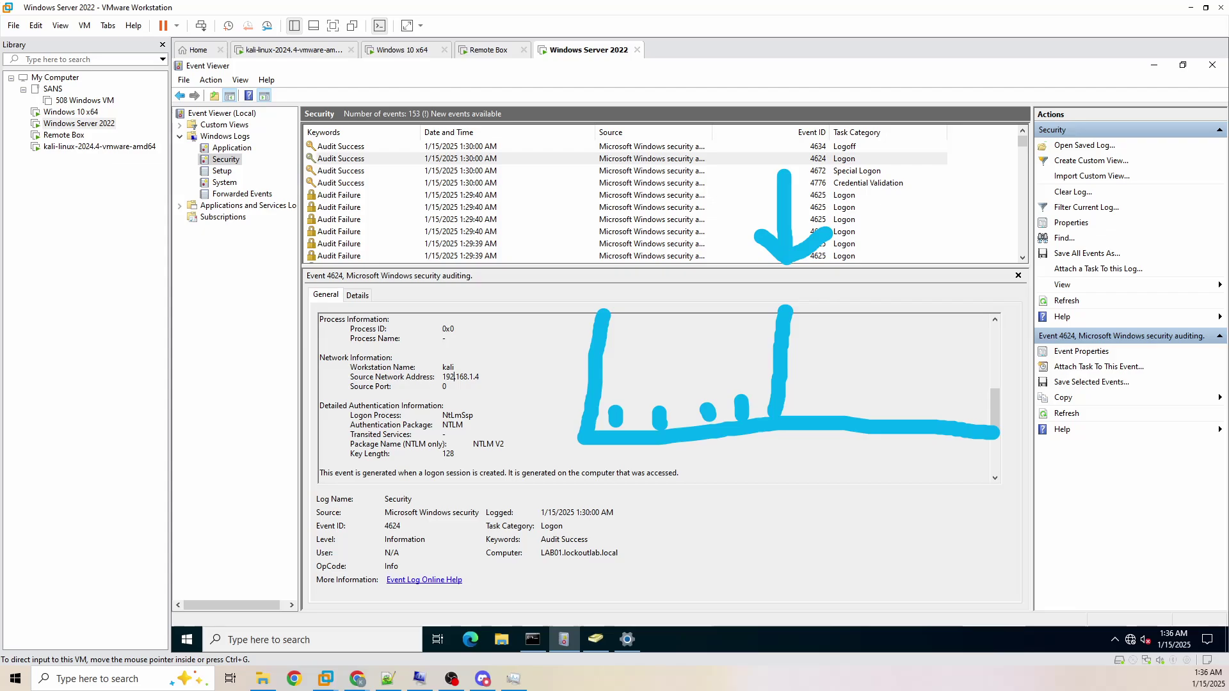
mouse_move(740, 398)
mouse_down()
mouse_move(743, 418)
mouse_move(615, 423)
mouse_up()
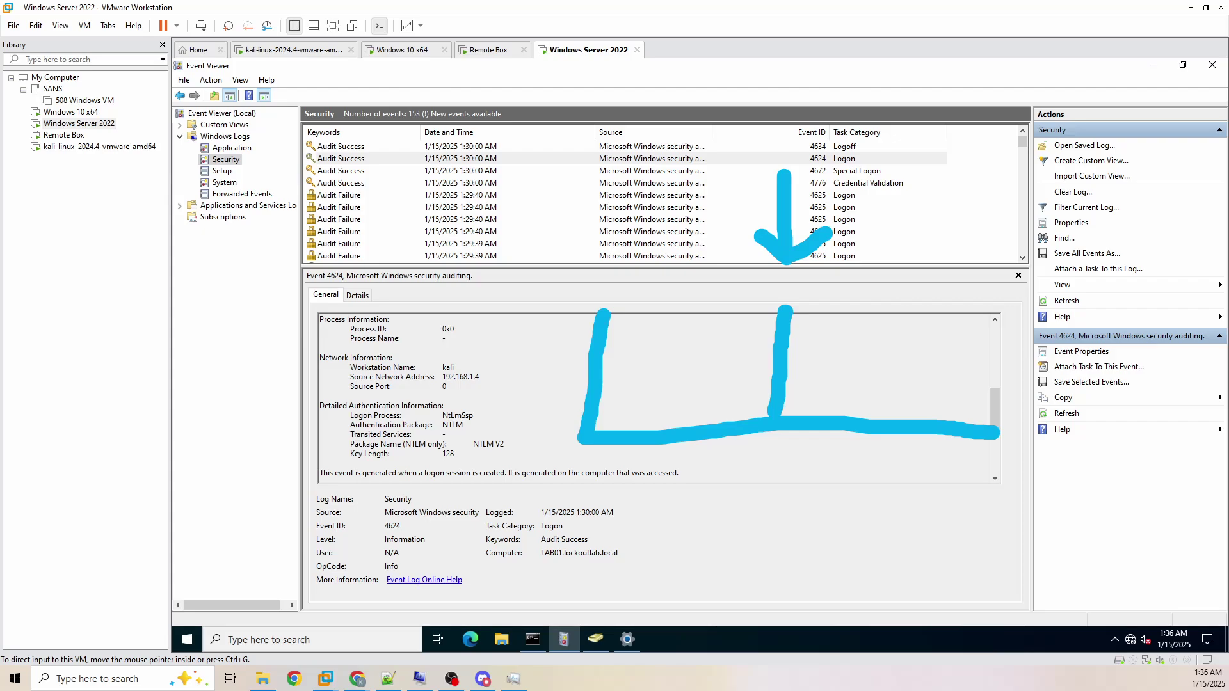
Step: Underline the event count above the list, handwrite 100 with an arrow pointing to it, and clear all annotations
drag(334, 127, 441, 123)
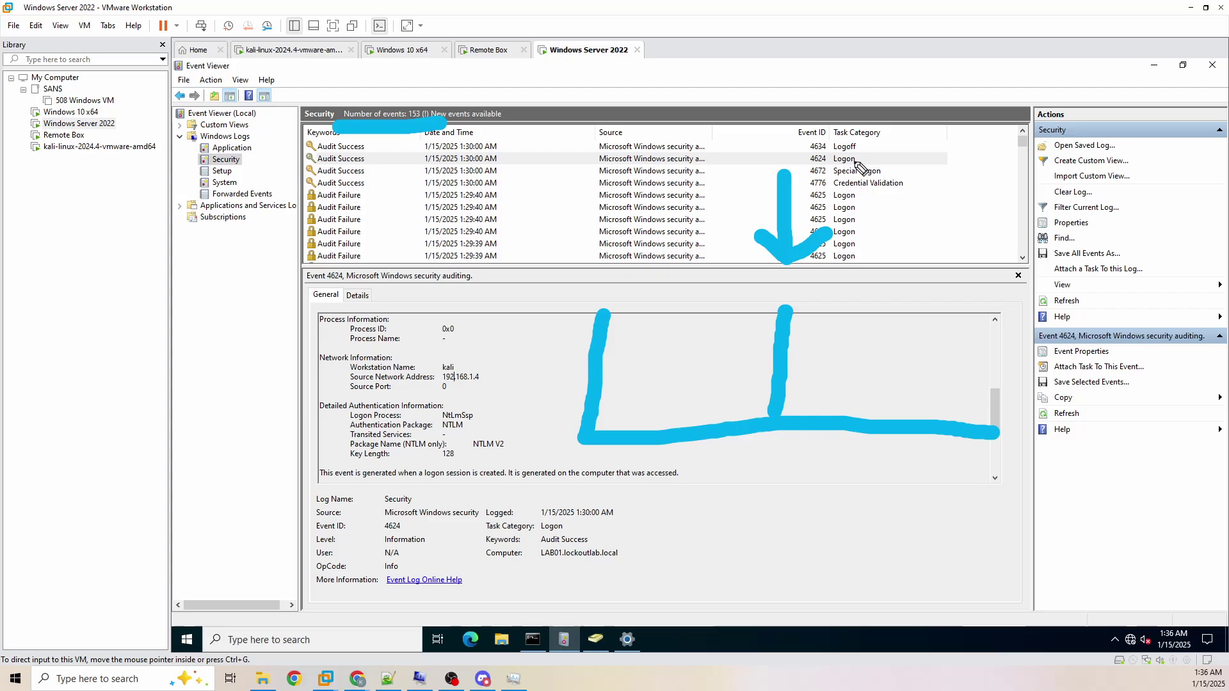
mouse_move(770, 72)
mouse_down()
mouse_move(772, 101)
mouse_move(786, 105)
mouse_move(807, 77)
mouse_move(860, 121)
mouse_move(858, 86)
mouse_move(851, 109)
mouse_up()
click(843, 82)
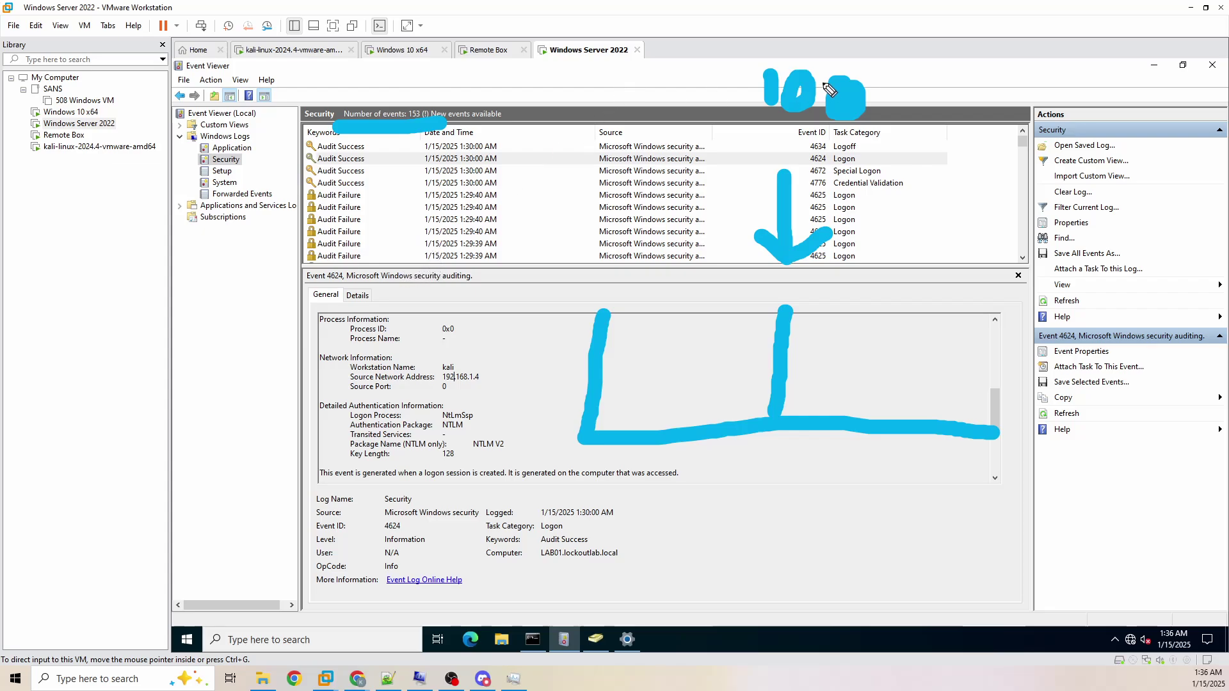
mouse_move(576, 94)
mouse_down()
mouse_move(729, 96)
mouse_move(672, 136)
mouse_up()
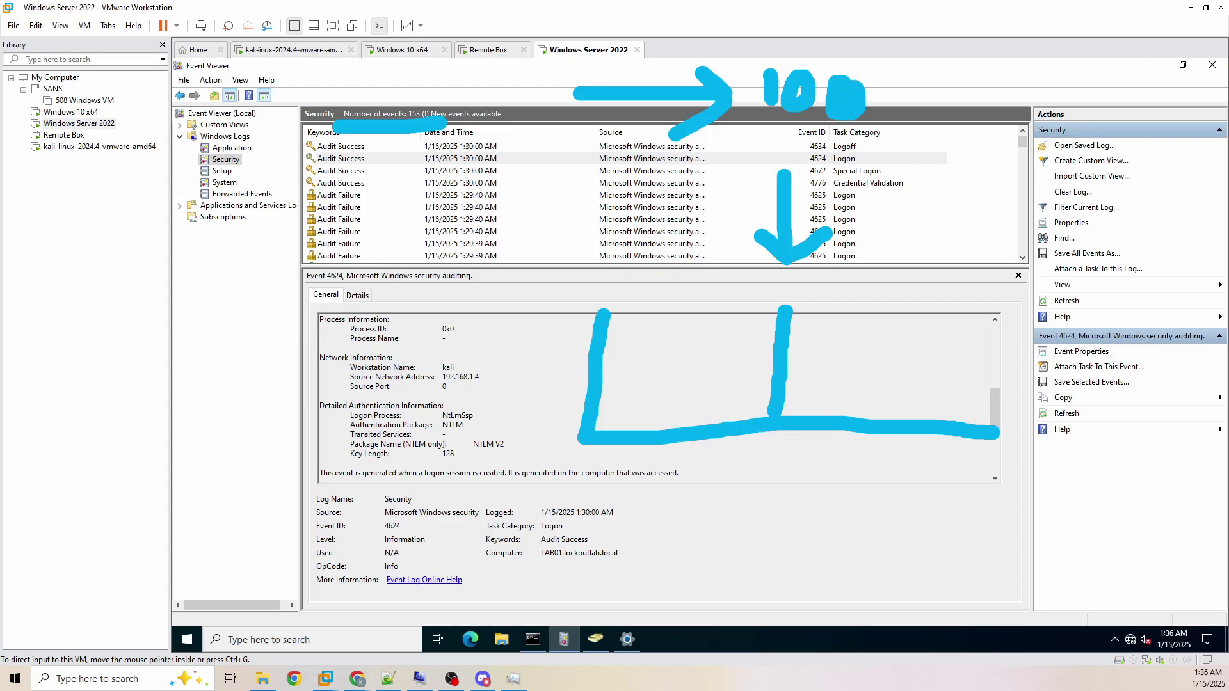
key(Escape)
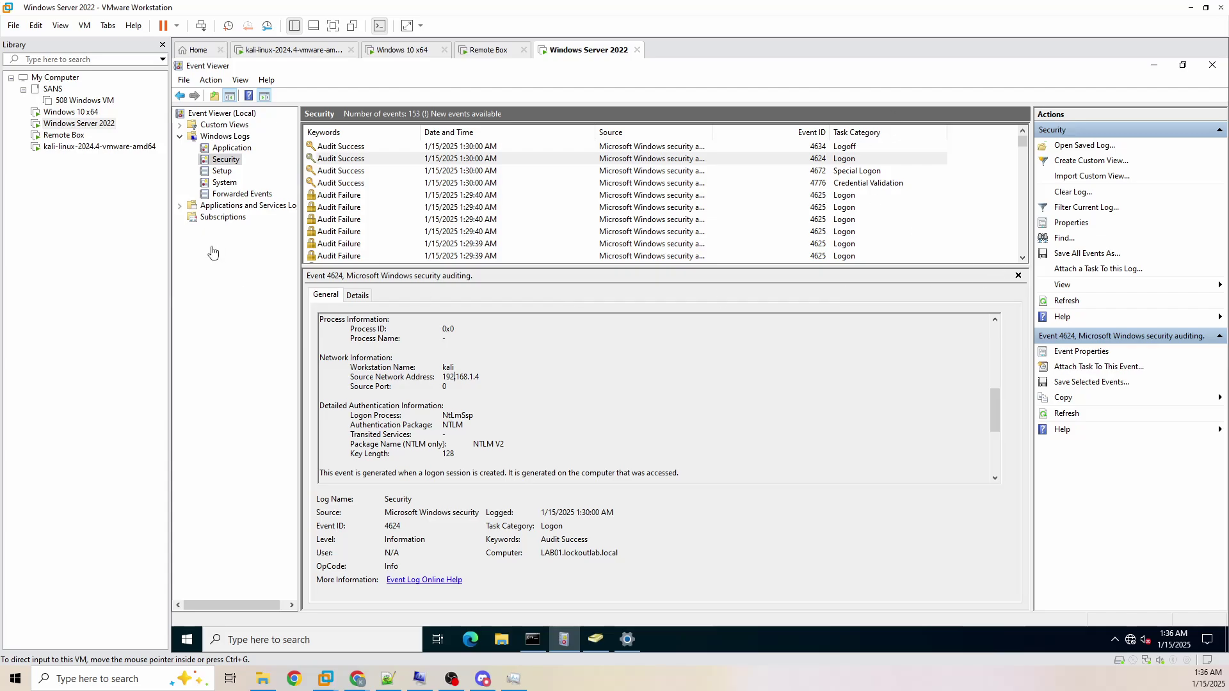
Step: Filter the Security log to event ID 4625 and look through the filtered failed logon events
right_click(230, 165)
click(259, 226)
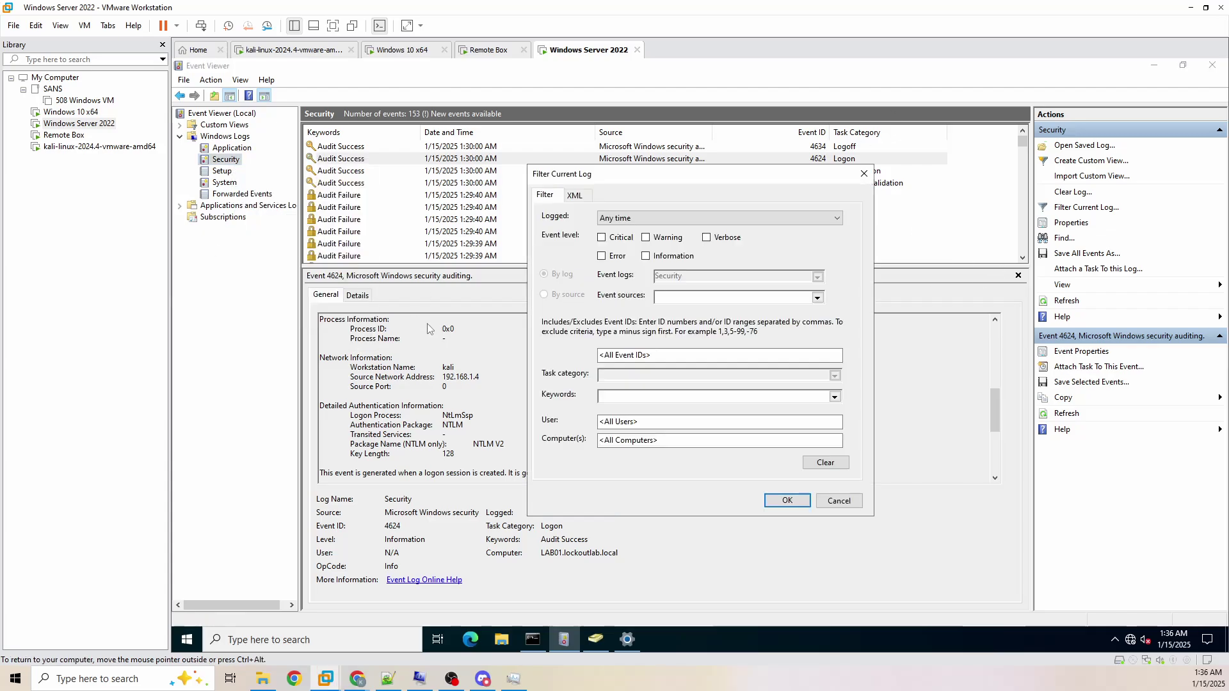
click(643, 356)
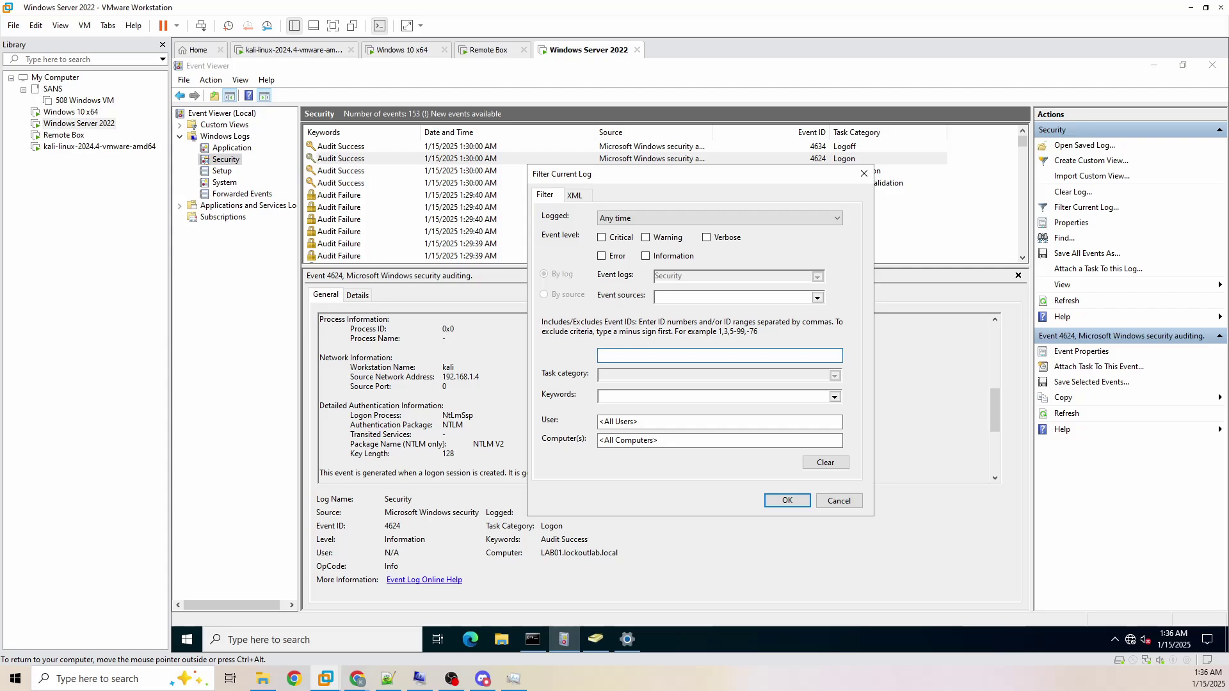
text(4625)
key(Return)
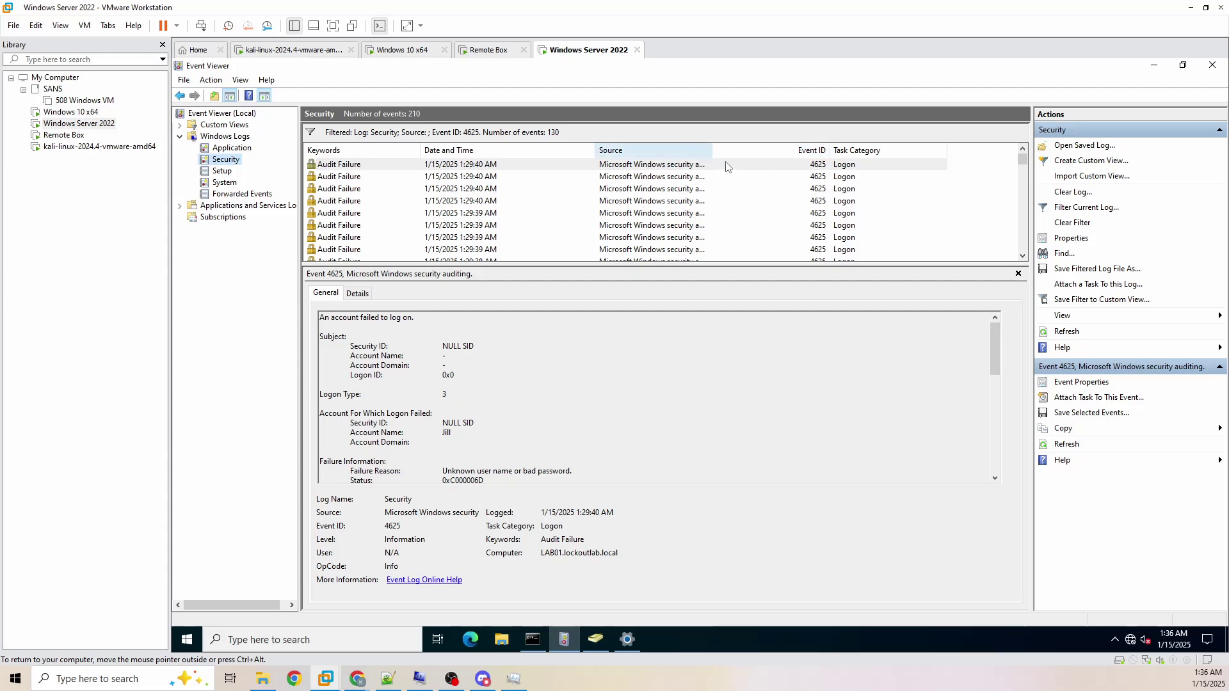
scroll(716, 192, down, 15)
scroll(681, 224, down, 5)
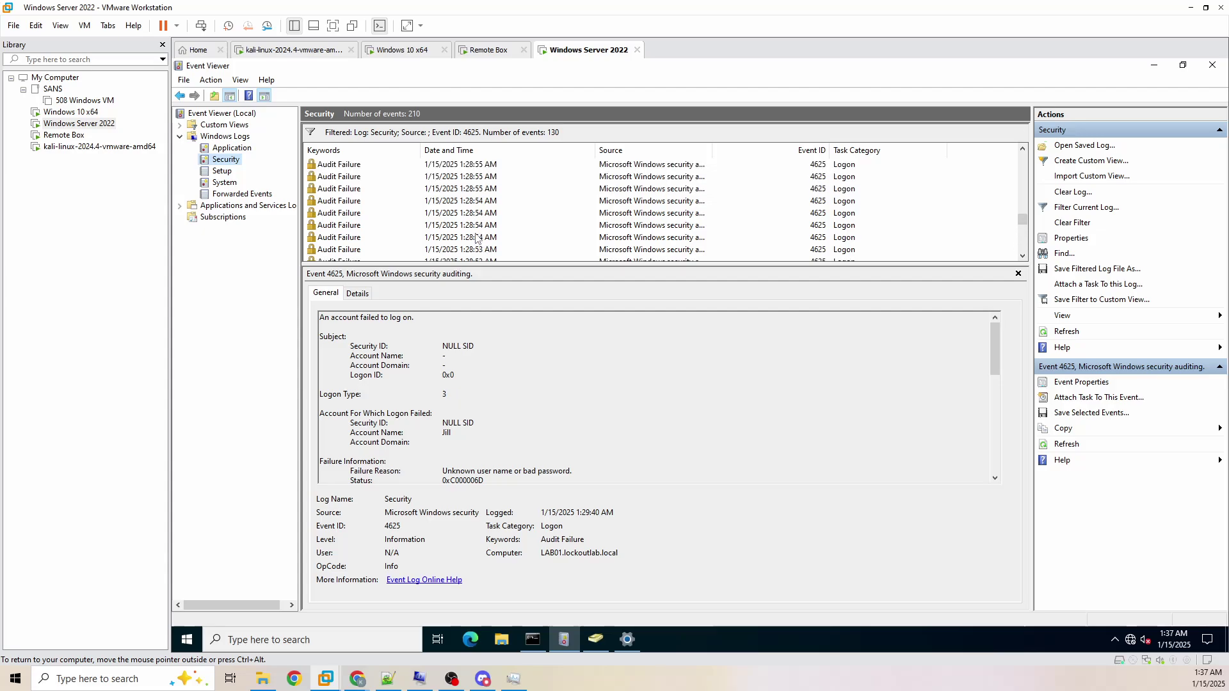
scroll(496, 230, up, 20)
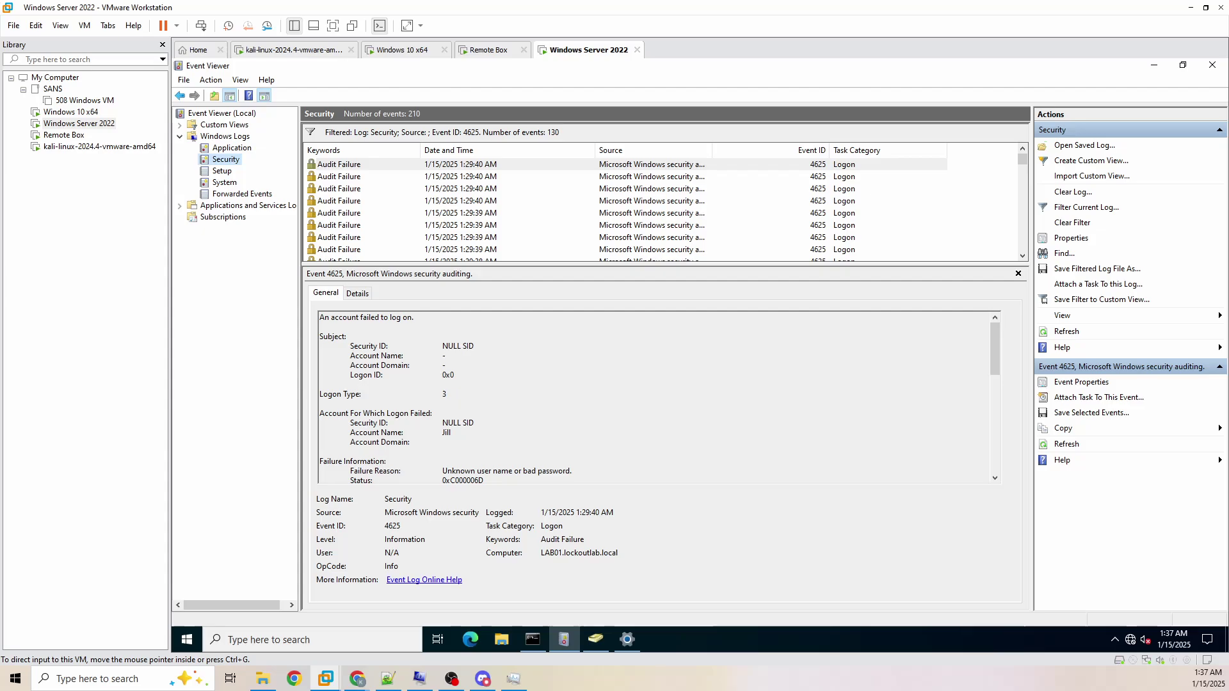
Step: Sketch graph axes with short bars, one tall bar and a bell-shaped curve over them, and clear the drawing
mouse_move(623, 313)
mouse_down()
mouse_move(683, 430)
mouse_move(1029, 429)
mouse_up()
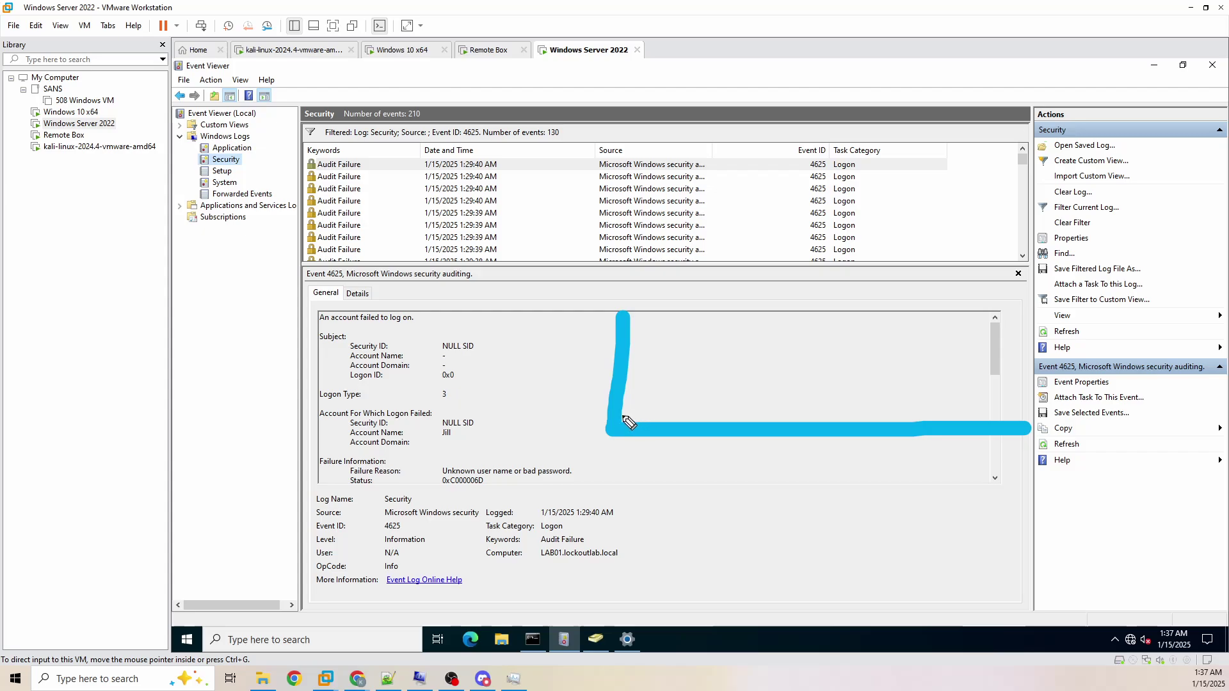
click(642, 407)
mouse_move(670, 398)
mouse_down()
mouse_move(674, 412)
mouse_move(716, 415)
mouse_up()
click(731, 399)
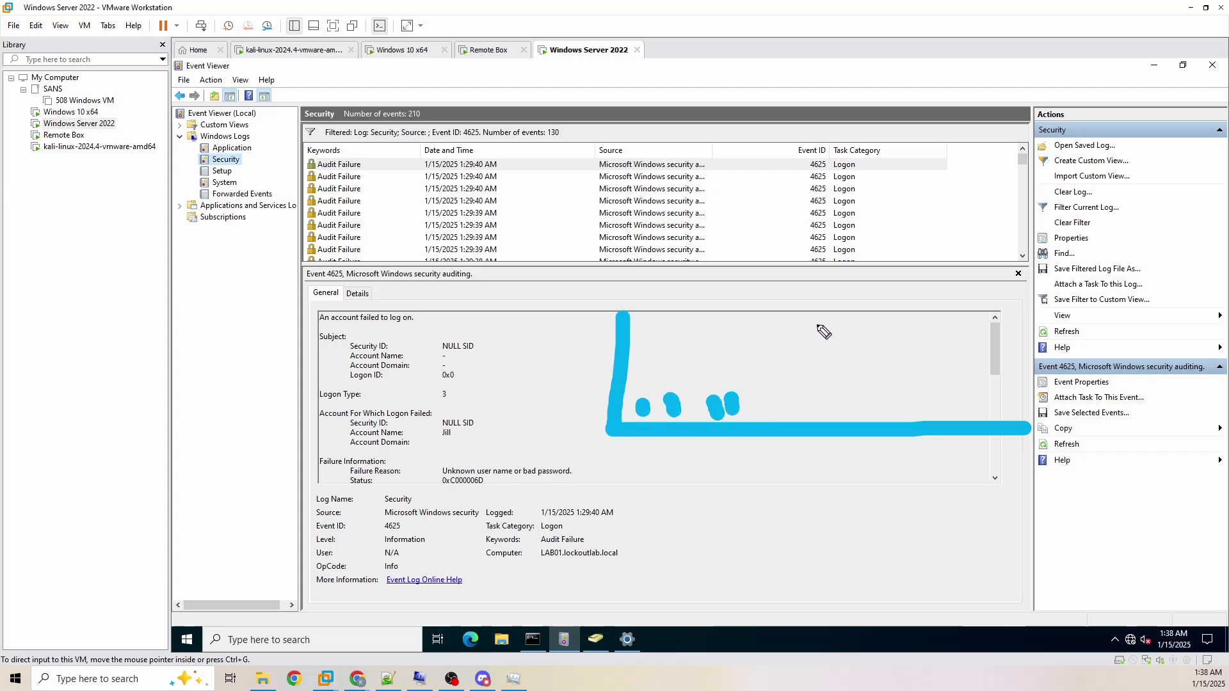
drag(816, 313, 823, 423)
mouse_move(626, 388)
mouse_down()
mouse_move(734, 396)
mouse_move(787, 277)
mouse_move(891, 286)
mouse_move(952, 384)
mouse_move(1022, 382)
mouse_up()
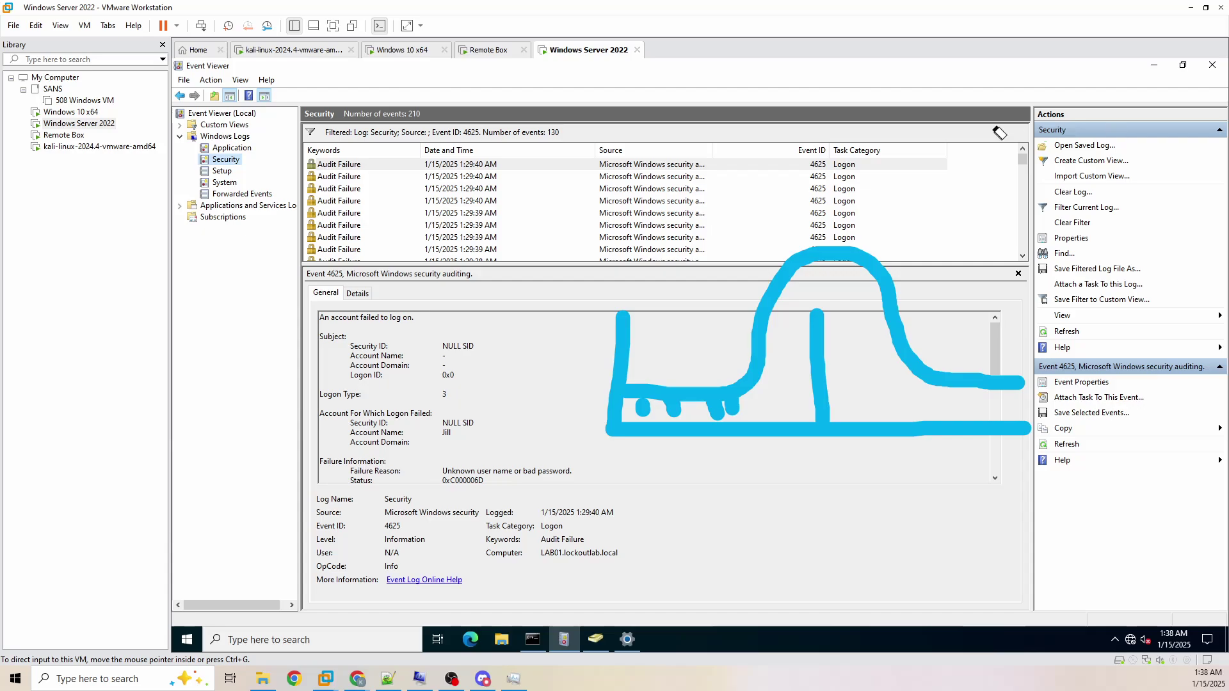
mouse_move(812, 275)
mouse_down()
mouse_move(638, 343)
mouse_move(663, 397)
mouse_move(736, 406)
mouse_up()
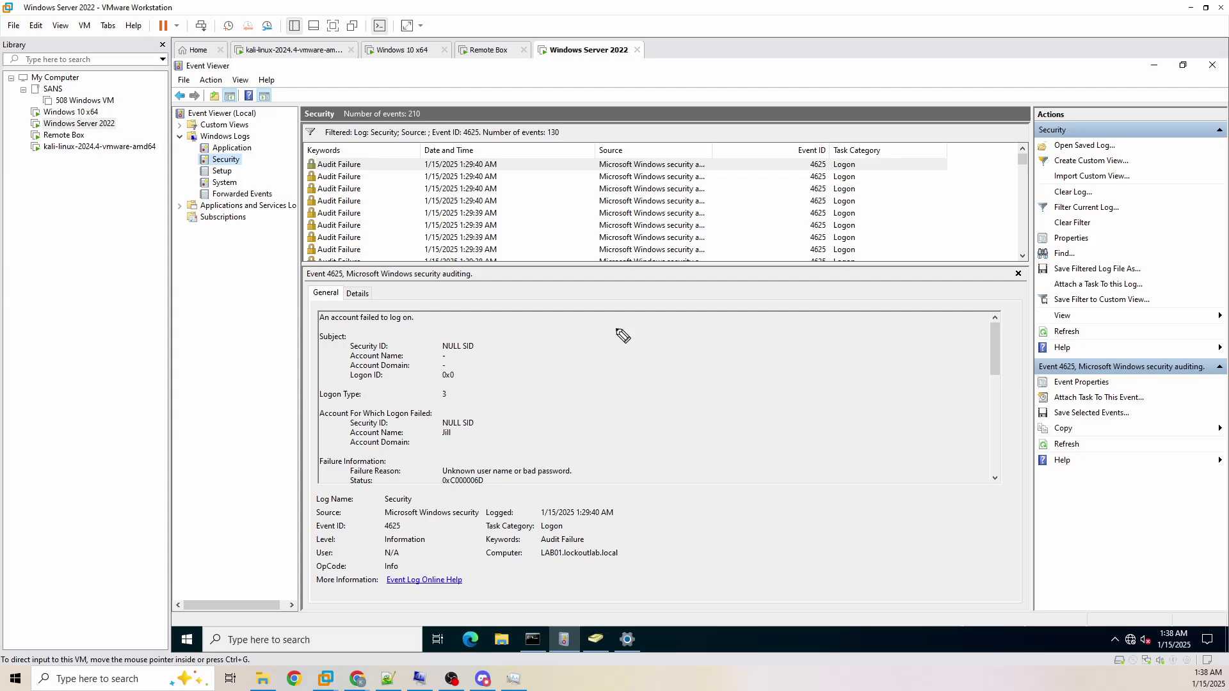
Step: Draw new graph axes with an even row of short bars and a nearly flat line running along their tops
mouse_move(613, 318)
mouse_down()
mouse_move(616, 472)
mouse_move(1115, 435)
mouse_up()
mouse_move(638, 430)
mouse_down()
mouse_move(638, 456)
mouse_move(714, 446)
mouse_move(715, 461)
mouse_up()
mouse_move(748, 427)
mouse_down()
mouse_move(748, 455)
mouse_move(791, 438)
mouse_move(796, 453)
mouse_move(875, 450)
mouse_up()
drag(936, 416, 939, 449)
drag(979, 414, 979, 451)
drag(1021, 410, 1022, 448)
mouse_move(1056, 409)
mouse_down()
mouse_move(1055, 448)
mouse_move(1093, 448)
mouse_up()
drag(592, 426, 1135, 388)
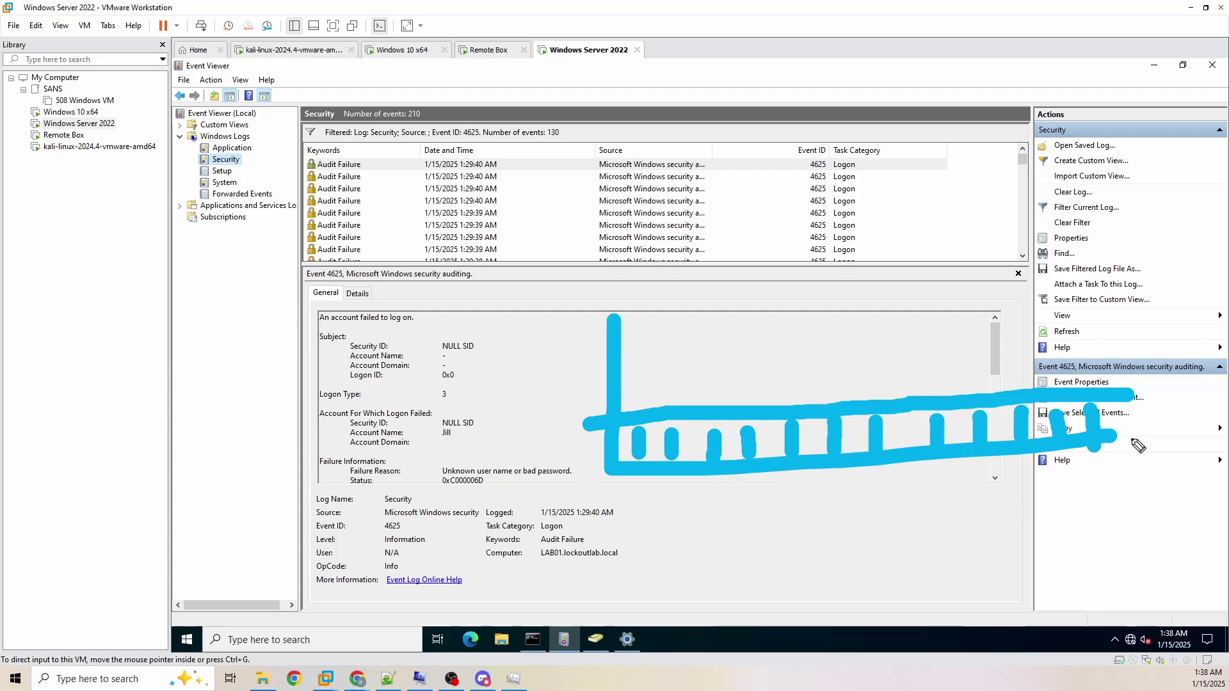
Step: Add a downward arrow and a high peak curve with an upward arrow inside it to the graph, and erase the whole drawing
click(734, 223)
mouse_move(734, 223)
mouse_down()
mouse_move(765, 377)
mouse_move(712, 345)
mouse_move(768, 374)
mouse_move(807, 313)
mouse_up()
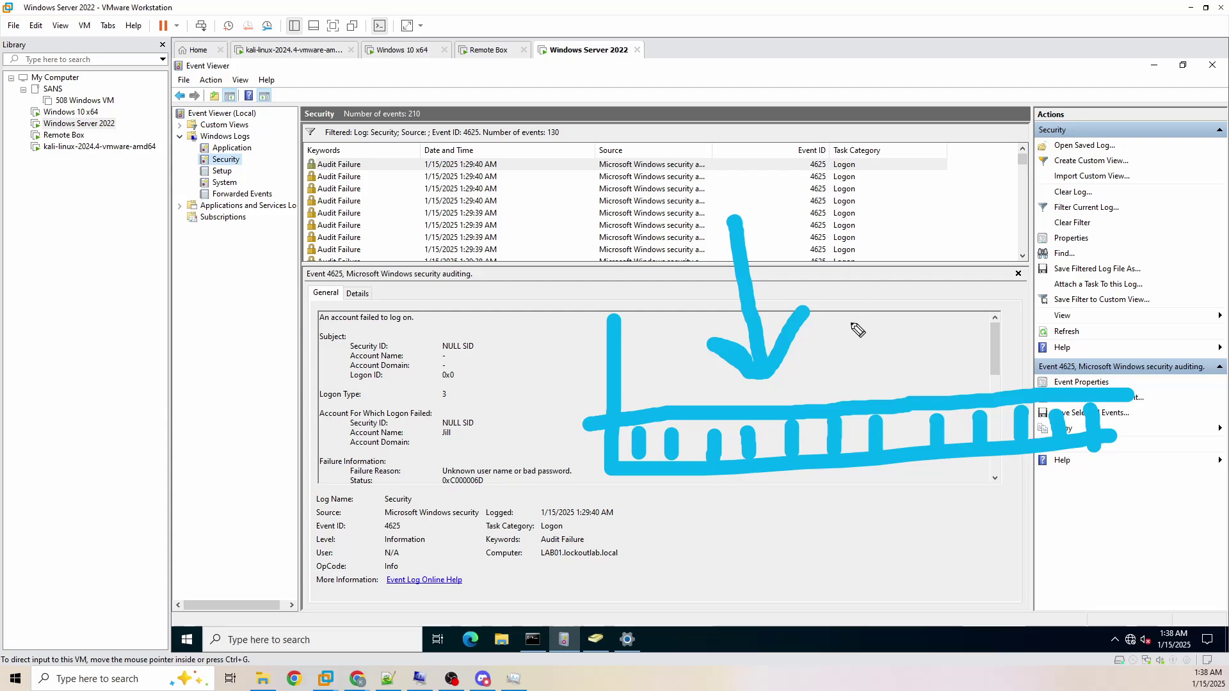
mouse_move(806, 364)
mouse_down()
mouse_move(915, 325)
mouse_move(1017, 163)
mouse_move(1091, 384)
mouse_move(1185, 377)
mouse_up()
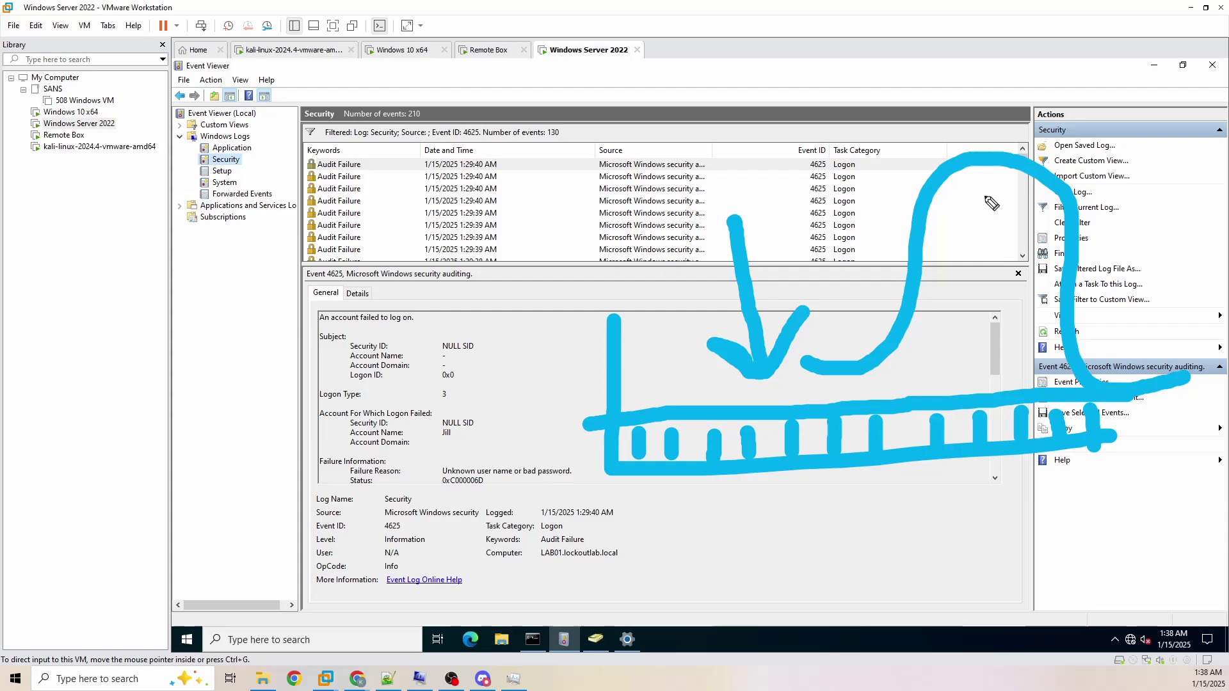
mouse_move(983, 371)
mouse_down()
mouse_move(985, 218)
mouse_move(974, 229)
mouse_move(1007, 233)
mouse_move(960, 238)
mouse_up()
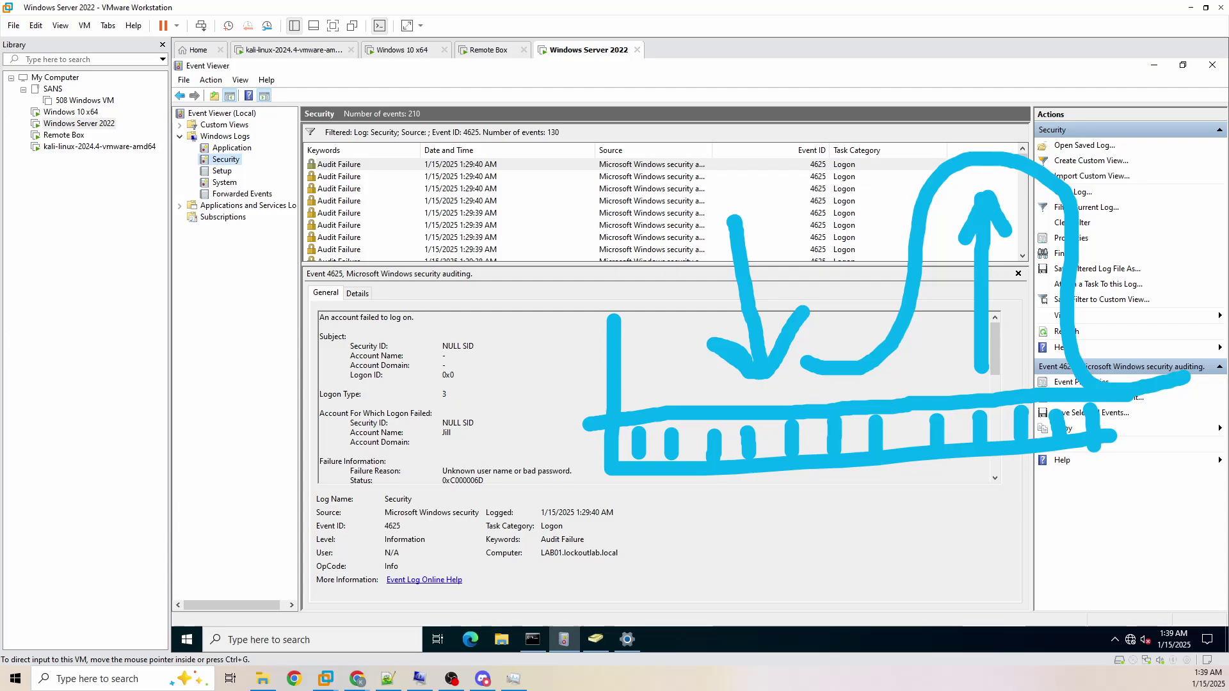
key(e)
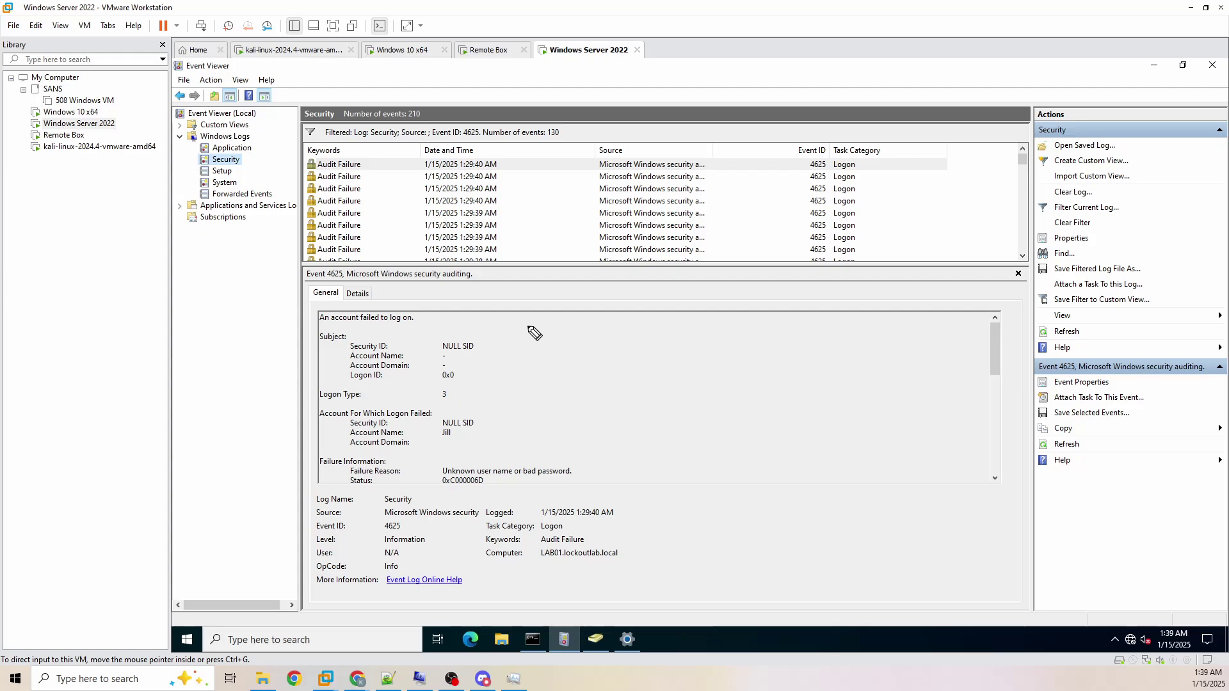
Step: Handwrite "200 FL" across the event details with a pair of graph axes beneath it, and clear the annotations
drag(544, 259, 611, 258)
mouse_move(638, 306)
mouse_down()
mouse_move(666, 351)
mouse_move(661, 324)
mouse_move(740, 274)
mouse_move(781, 366)
mouse_up()
drag(808, 268, 793, 362)
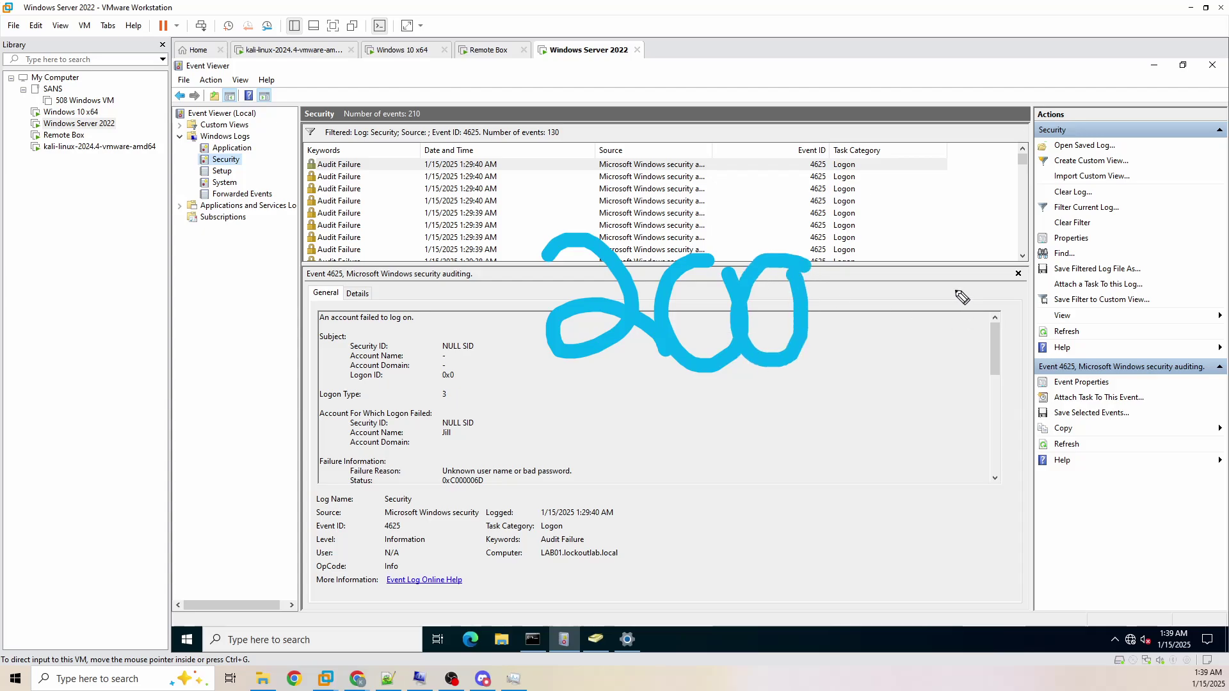
mouse_move(869, 361)
mouse_down()
mouse_move(873, 240)
mouse_move(902, 246)
mouse_up()
drag(883, 291, 992, 292)
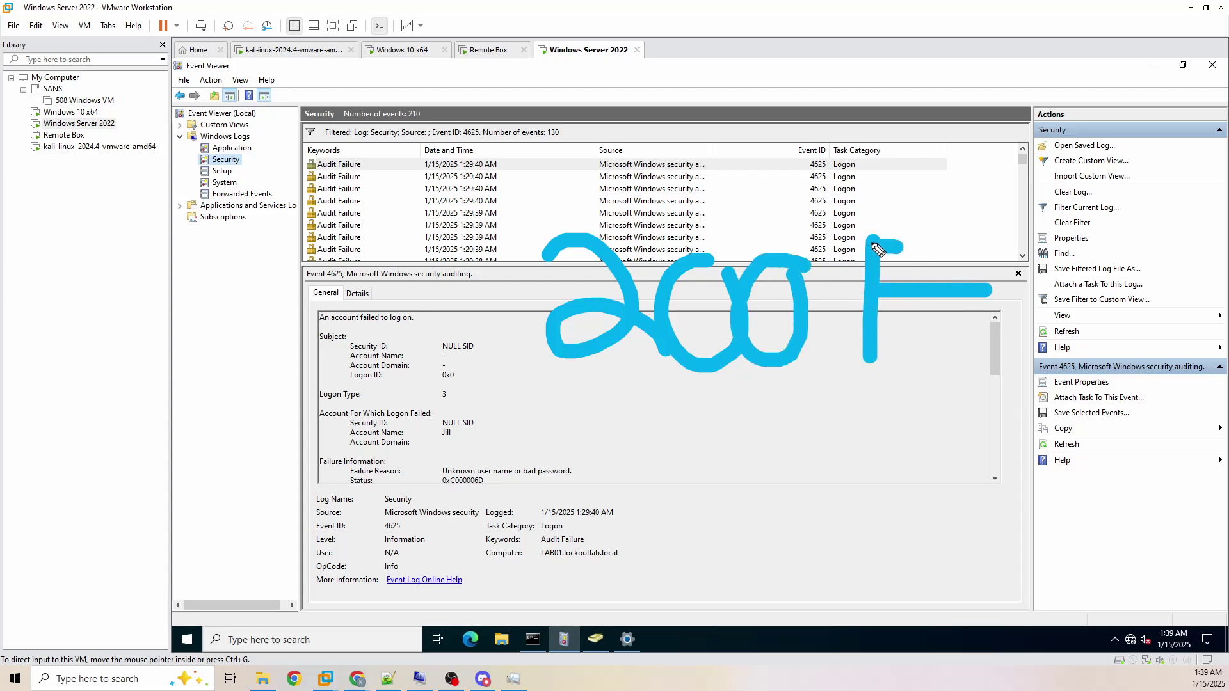
mouse_move(878, 242)
mouse_down()
mouse_move(982, 255)
mouse_move(1093, 371)
mouse_move(1123, 359)
mouse_up()
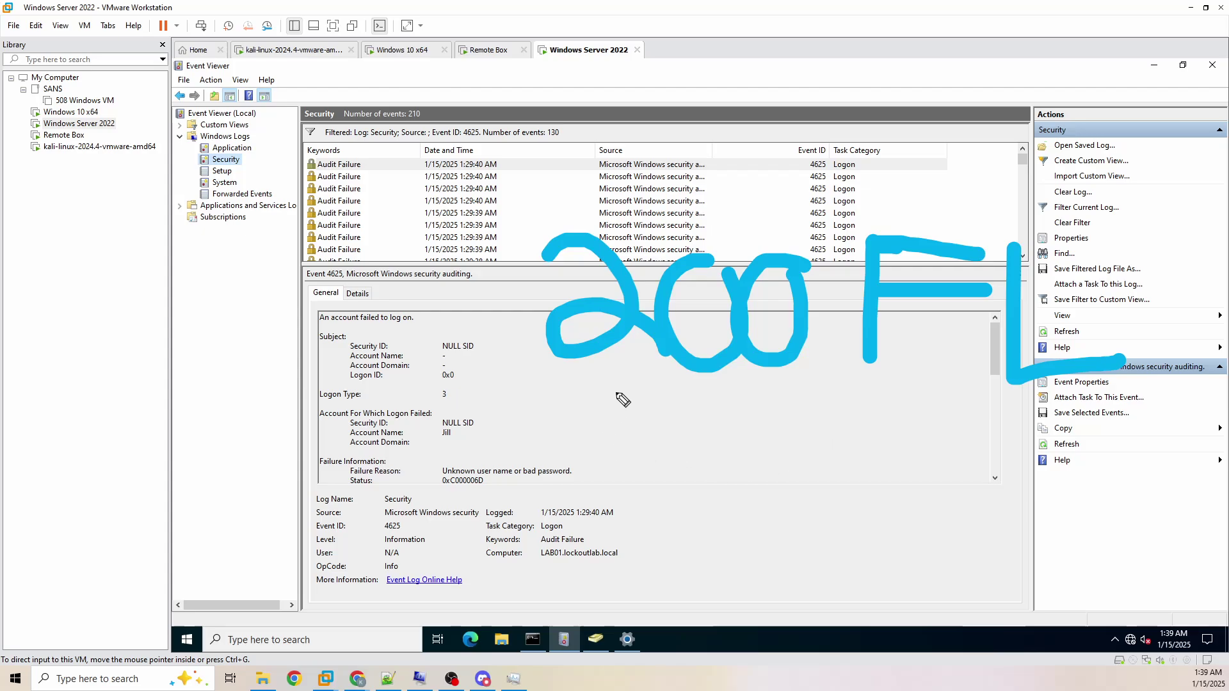
mouse_move(640, 393)
mouse_down()
mouse_move(641, 470)
mouse_move(989, 535)
mouse_move(1044, 522)
mouse_up()
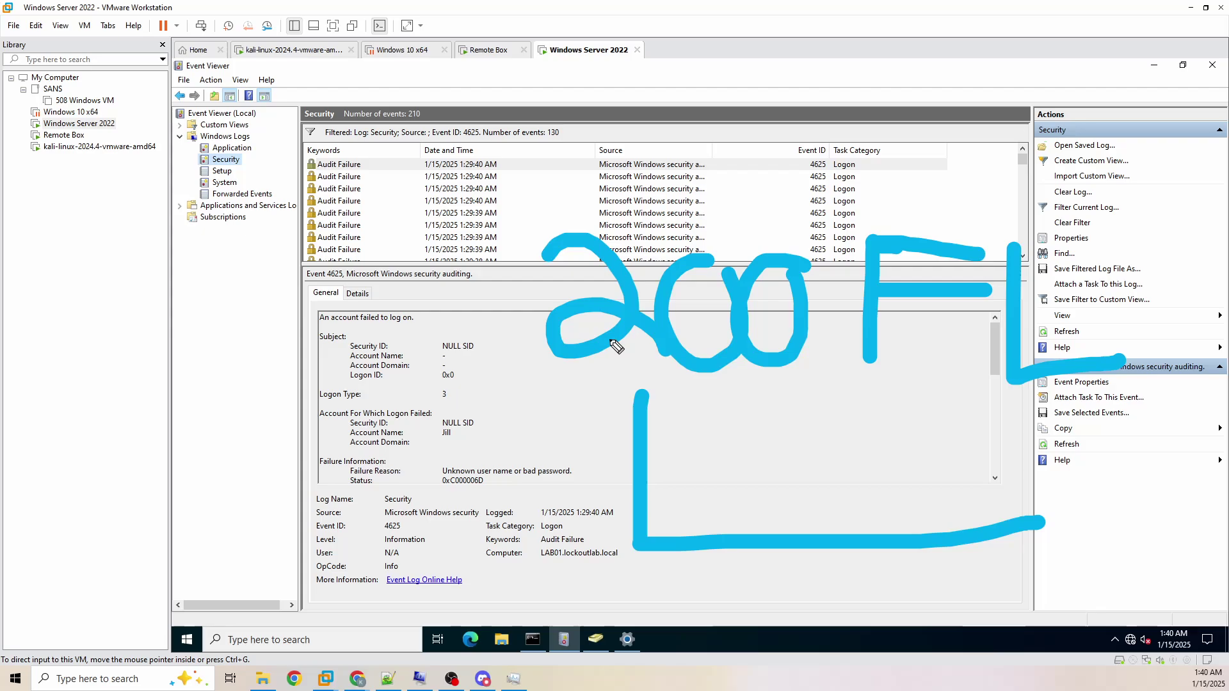
key(Escape)
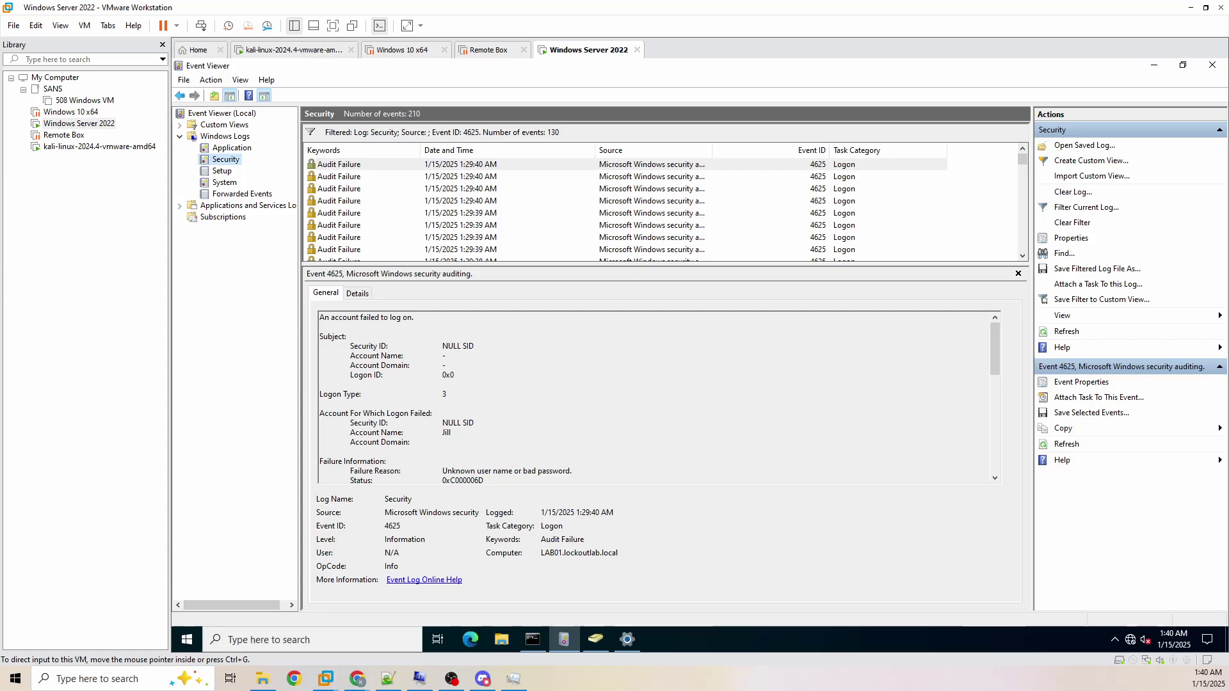
Step: Review the failure and network information of the 1:29:40 AM failed logon, marking its source network address with a stroke and arrow before clearing them
scroll(666, 397, down, 1)
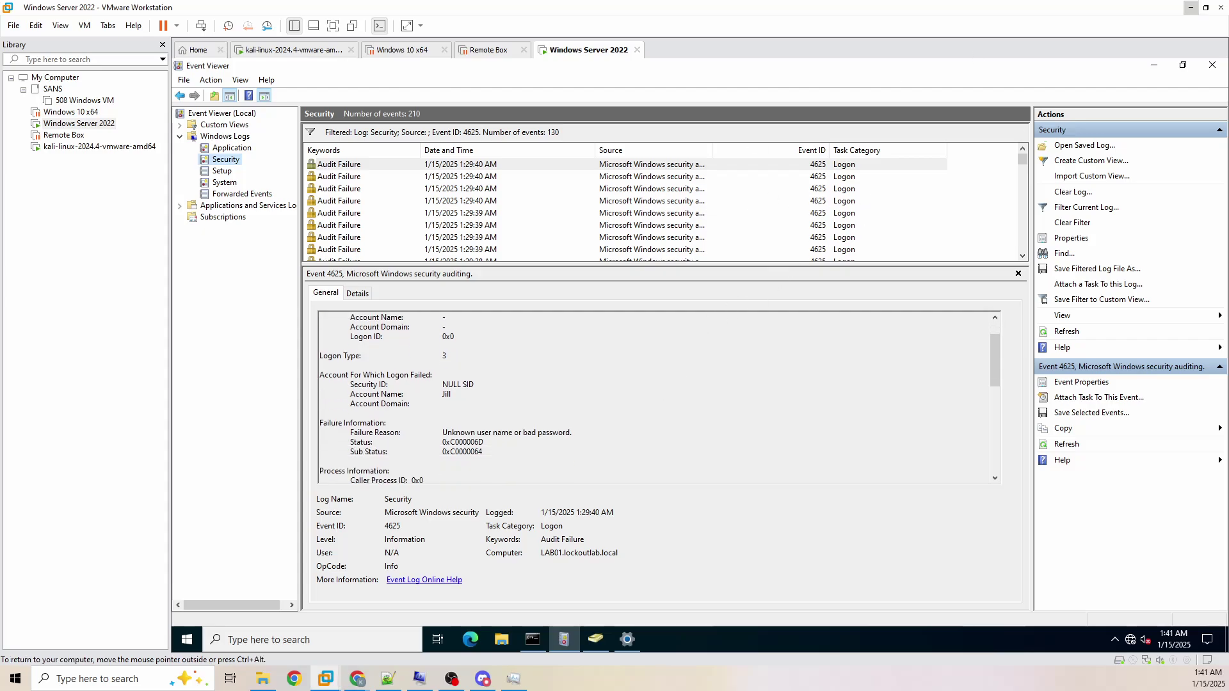
scroll(655, 396, down, 2)
key(ctrl+alt)
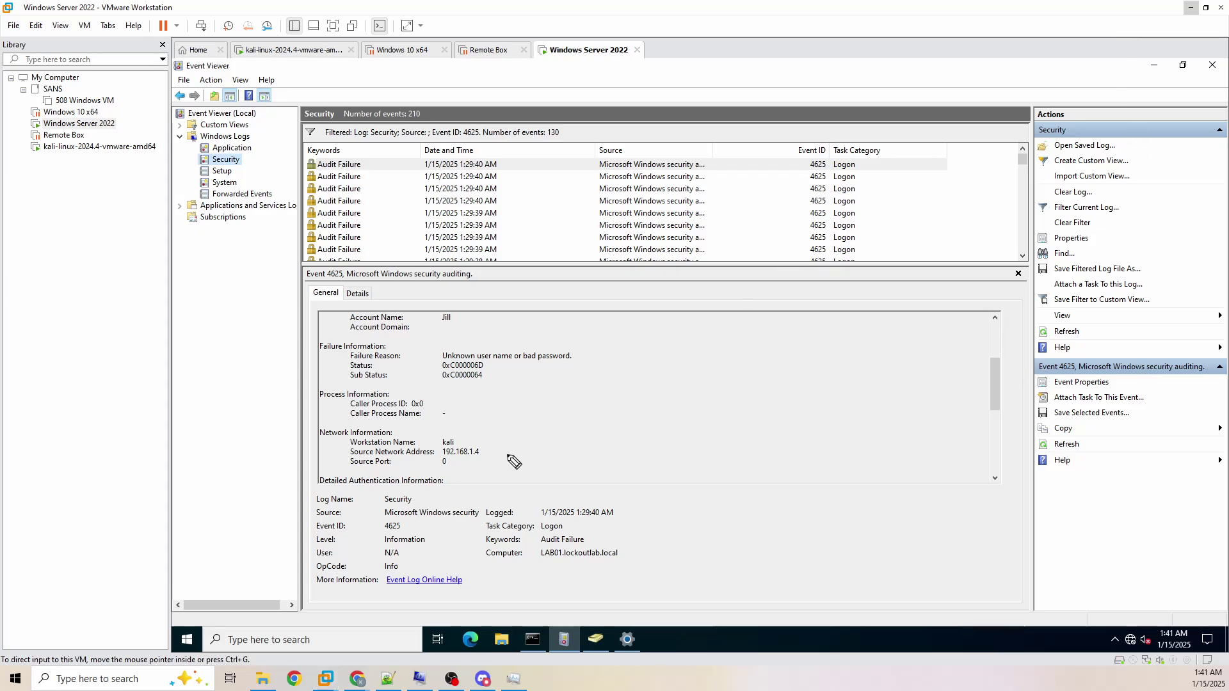
drag(487, 452, 542, 453)
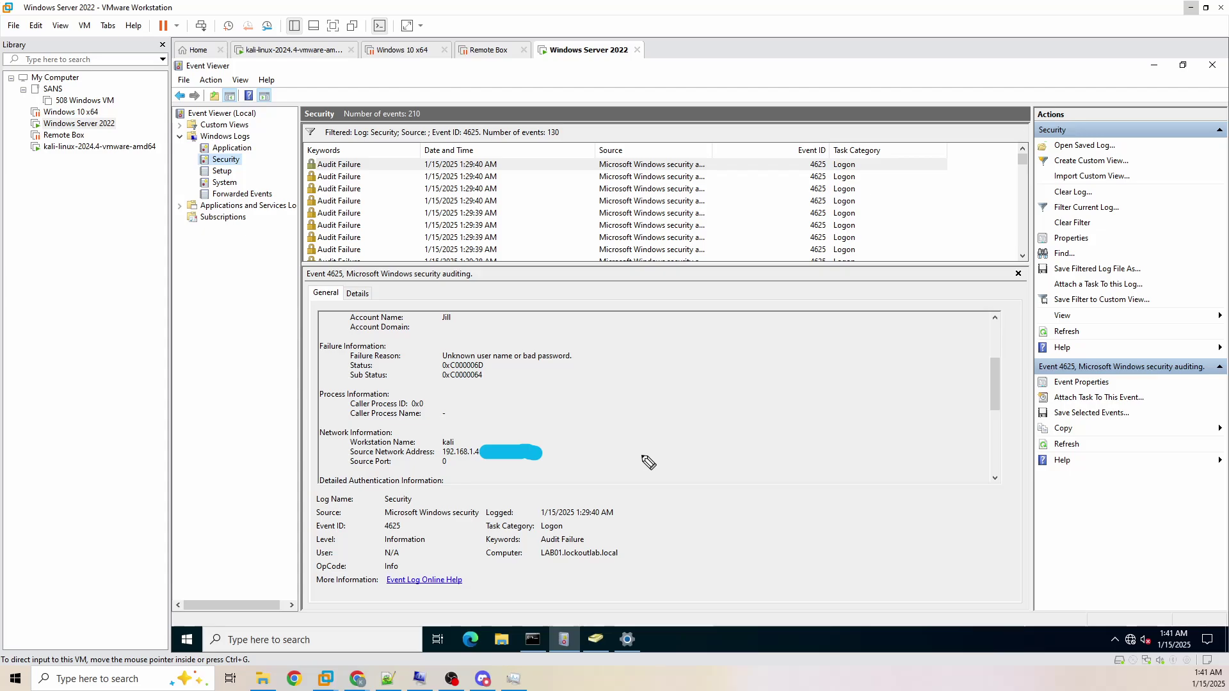
mouse_move(621, 497)
mouse_down()
mouse_move(464, 469)
mouse_move(462, 504)
mouse_move(501, 434)
mouse_up()
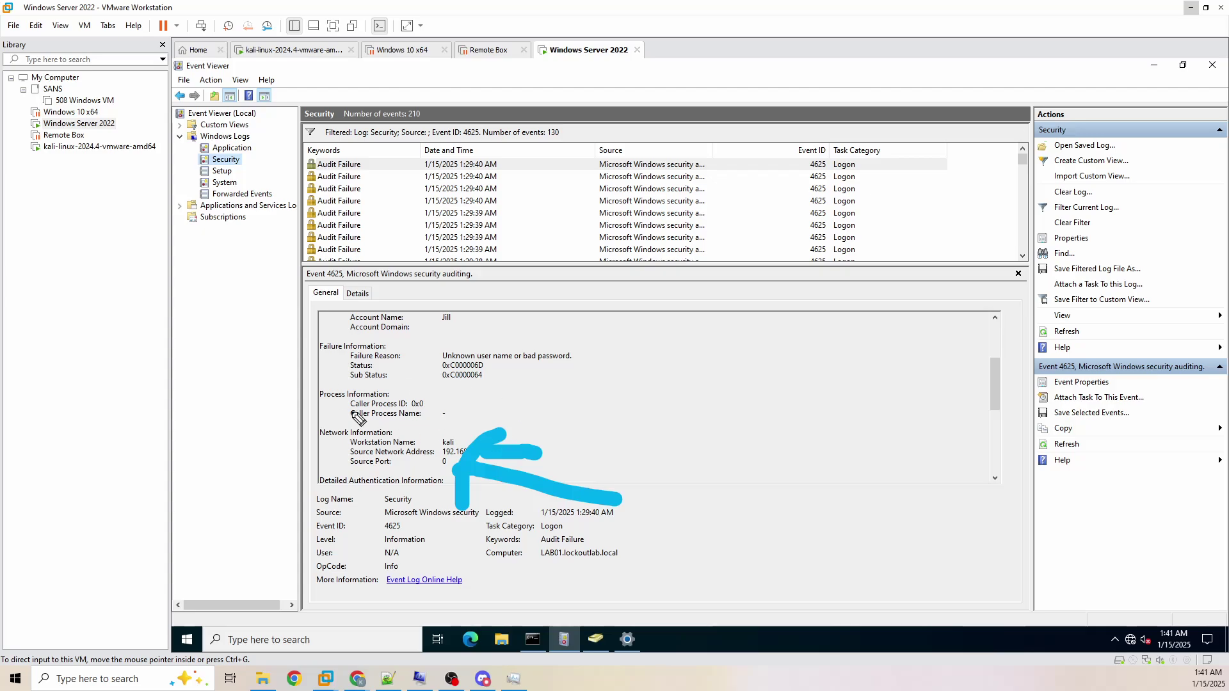
key(Escape)
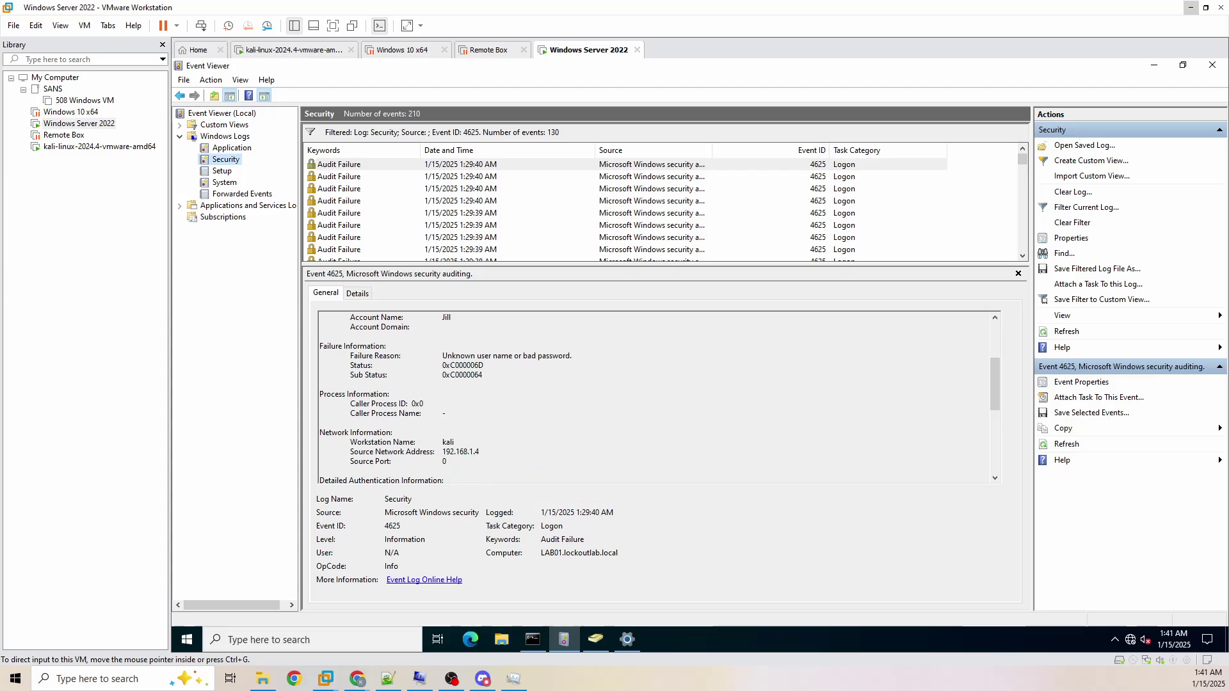